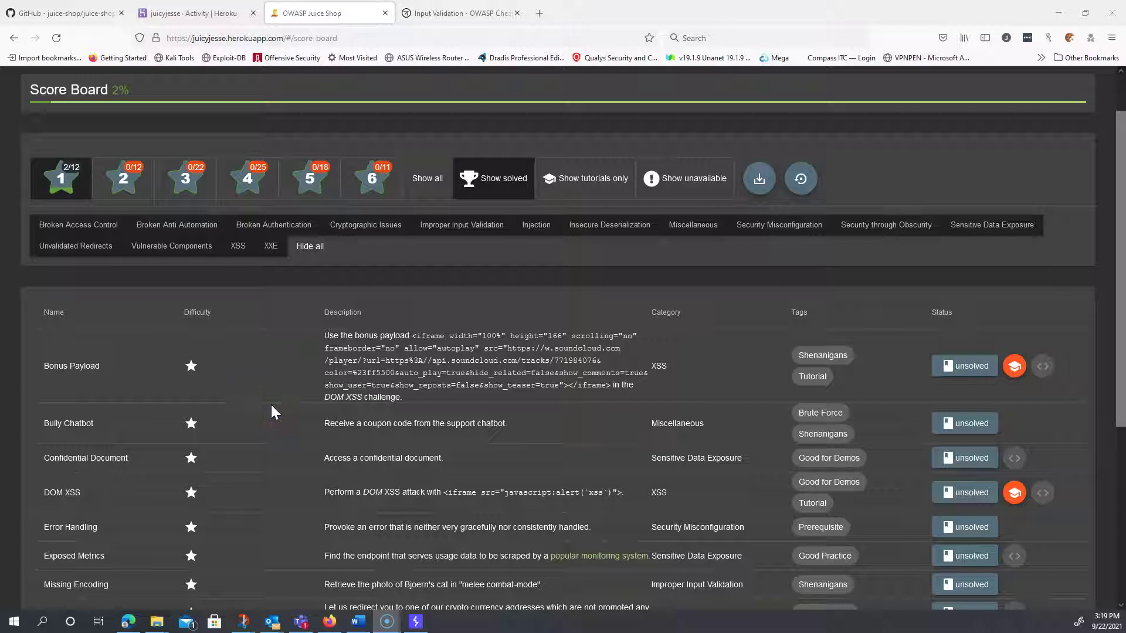
# - Scroll the Score Board and select the Bully Chatbot challenge name
pyautogui.scroll(-4, 271, 405)
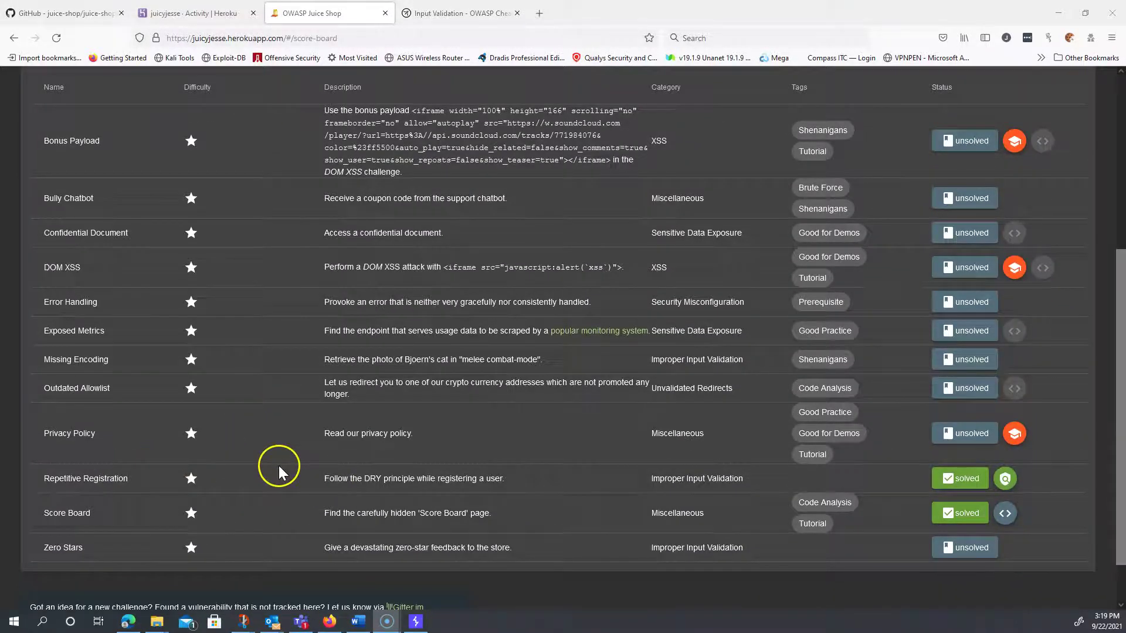
pyautogui.scroll(1, 280, 466)
pyautogui.scroll(1, 280, 465)
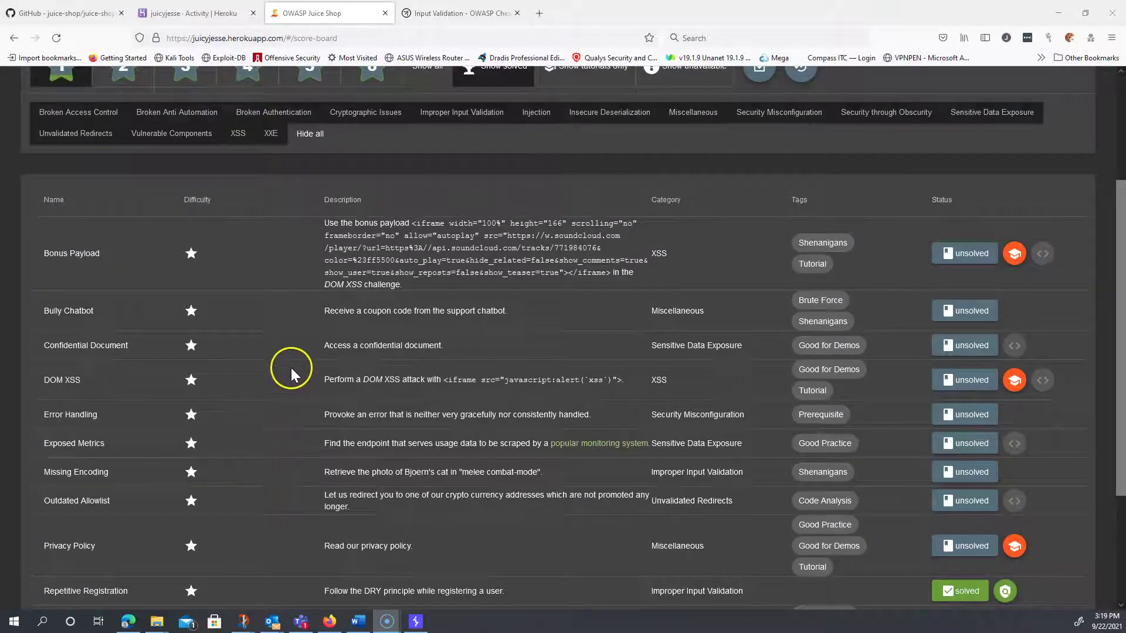
pyautogui.doubleClick(82, 310)
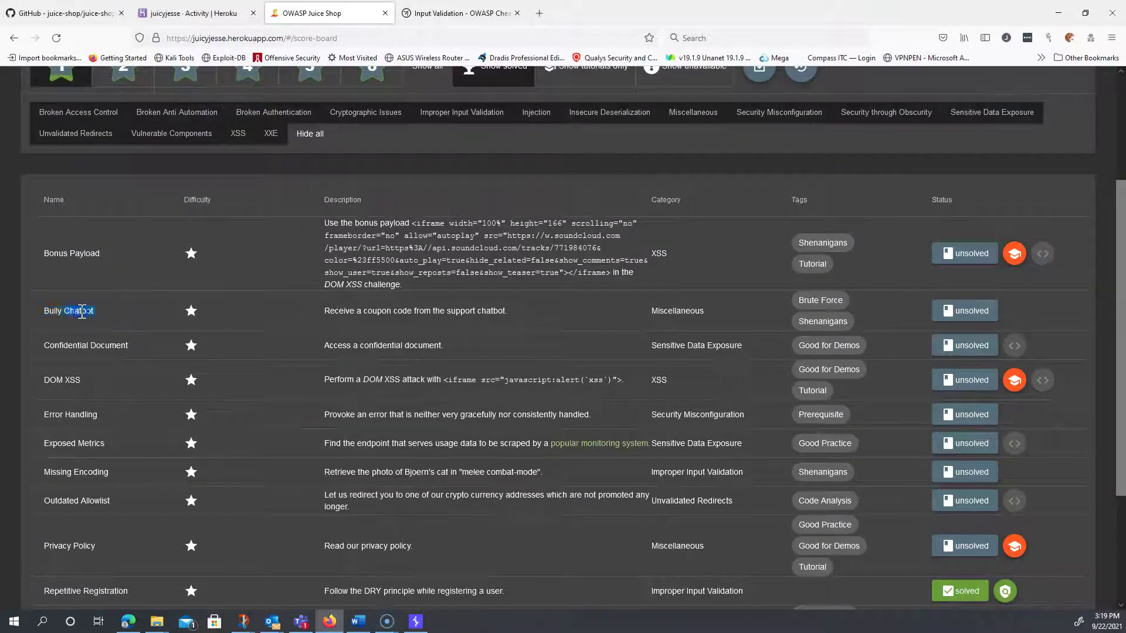
pyautogui.tripleClick(82, 311)
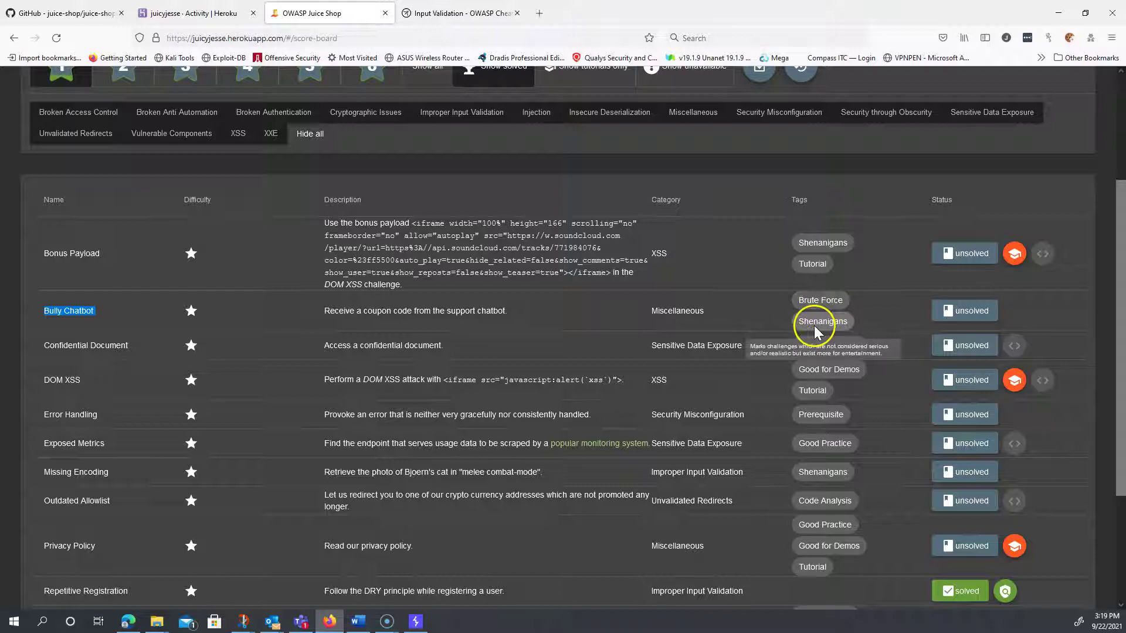
pyautogui.scroll(3, 698, 314)
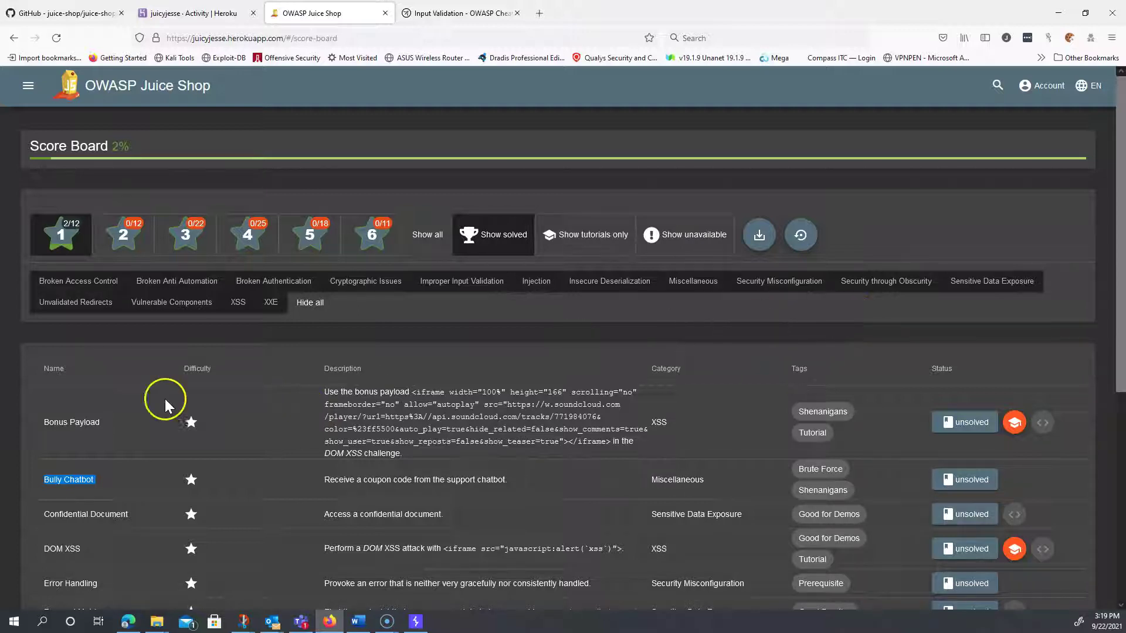
# - Go through Account > Login to the 'Not yet a customer?' registration form
pyautogui.click(101, 483)
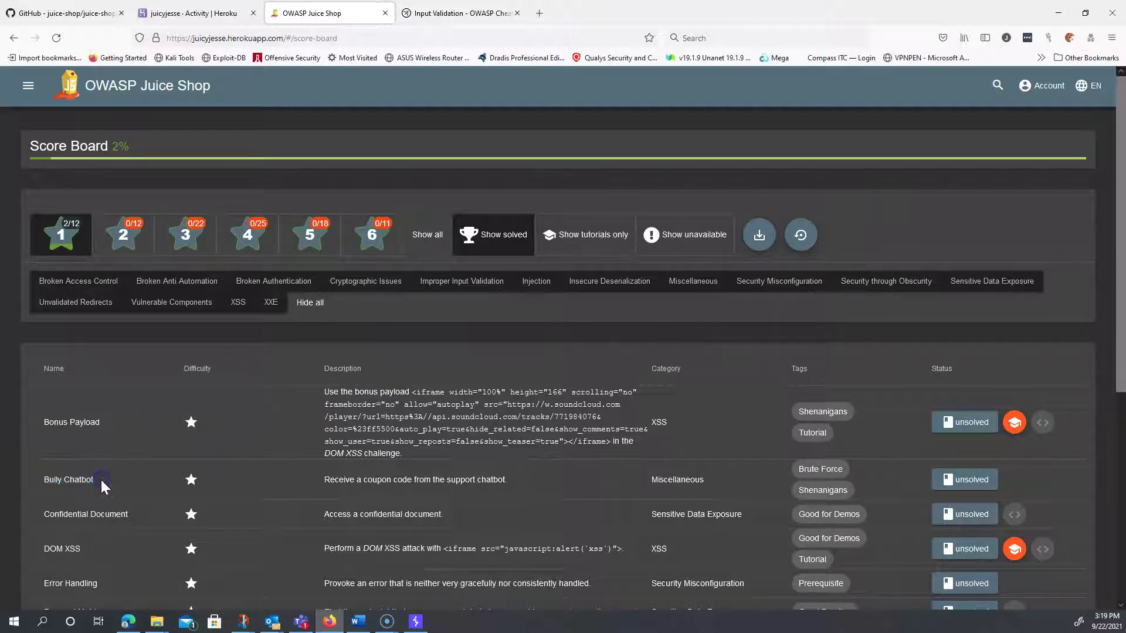
pyautogui.click(1034, 86)
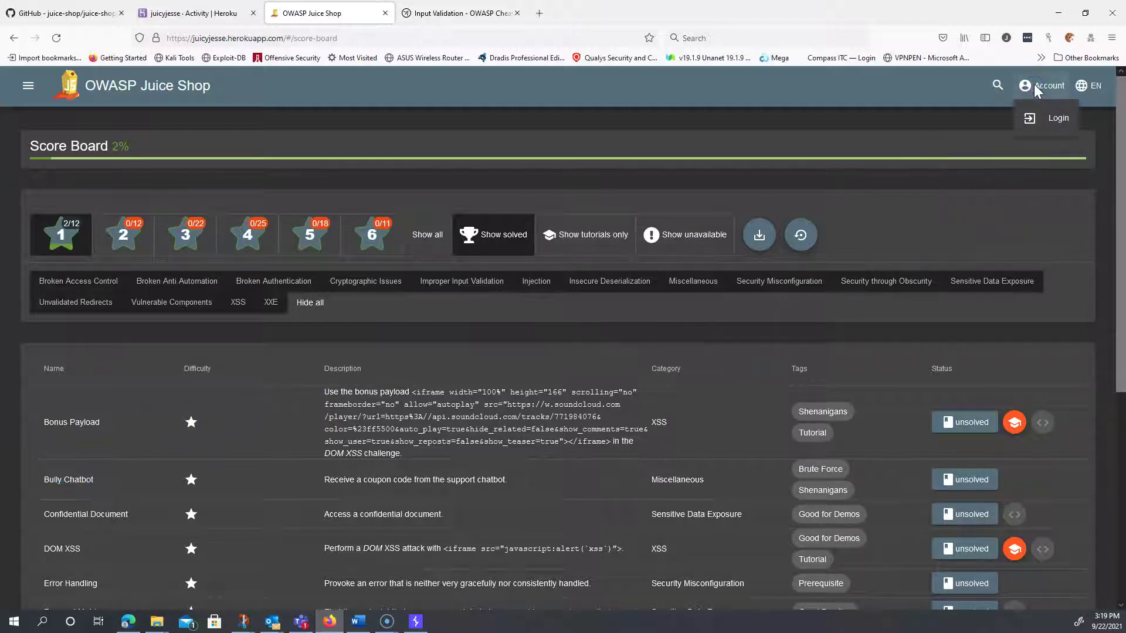
pyautogui.click(1054, 117)
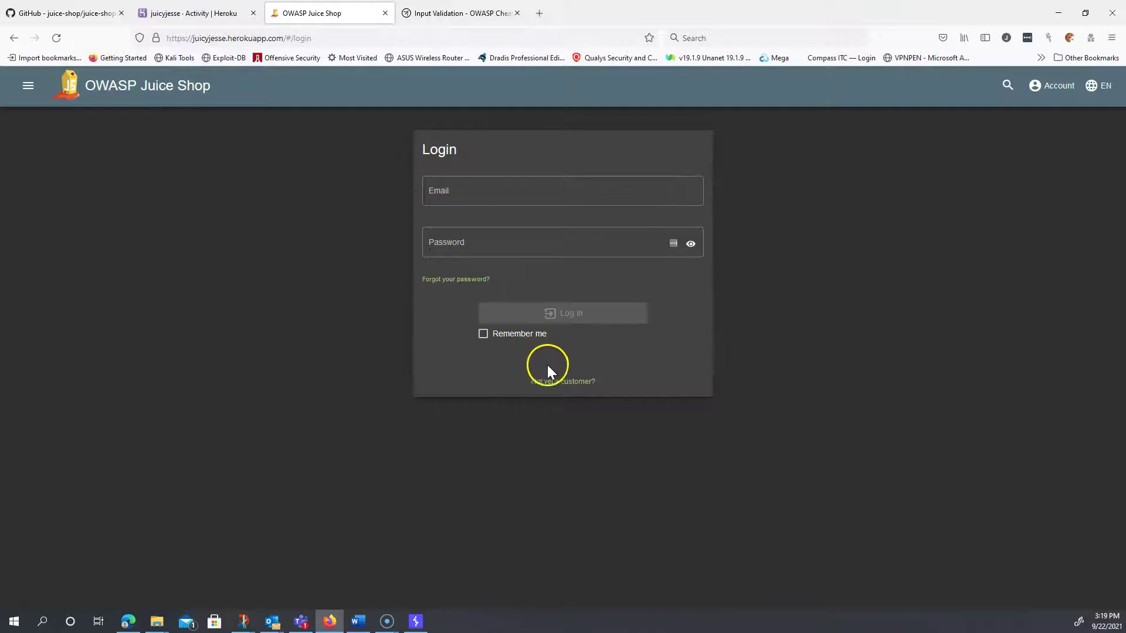
pyautogui.click(552, 384)
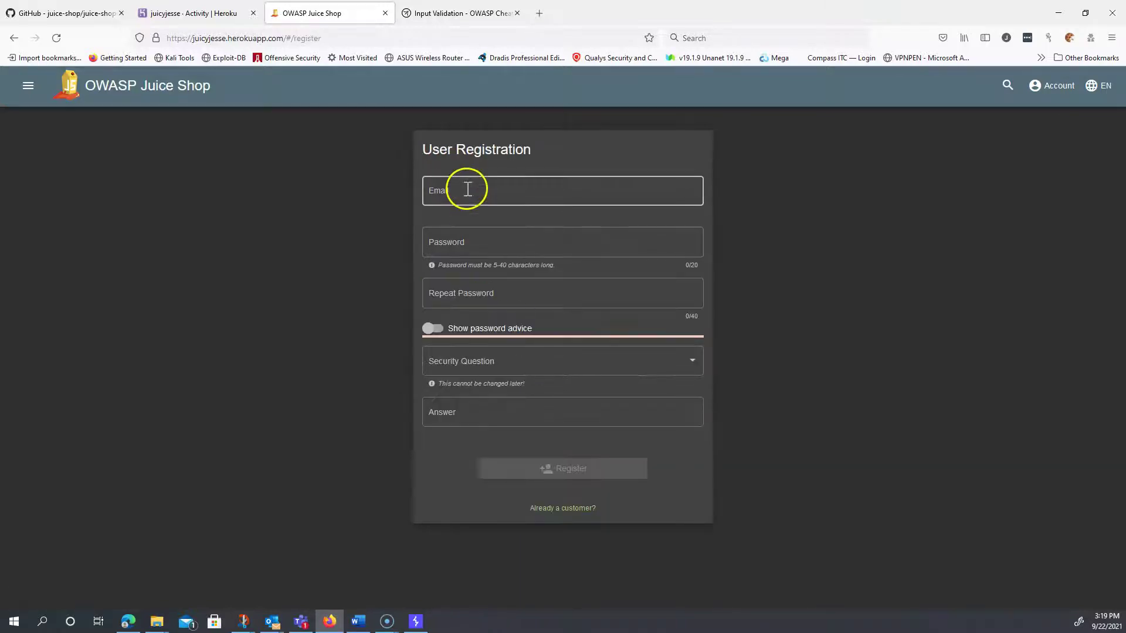
# - Enter the new customer's e-mail address and copy it to the clipboard
pyautogui.click(468, 191)
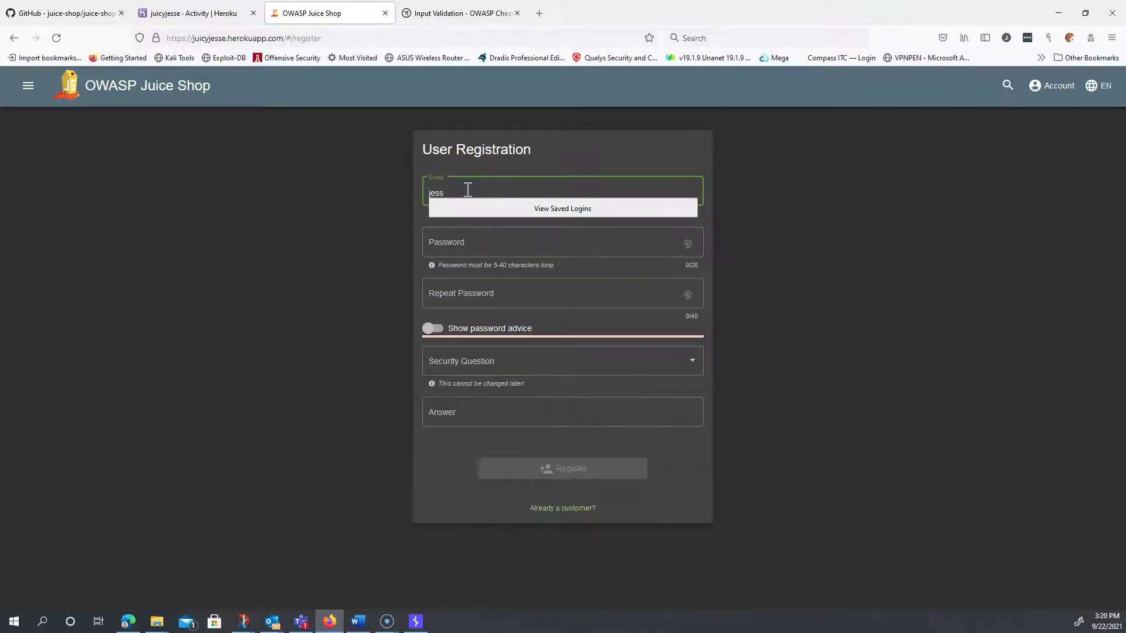
pyautogui.tripleClick(455, 191)
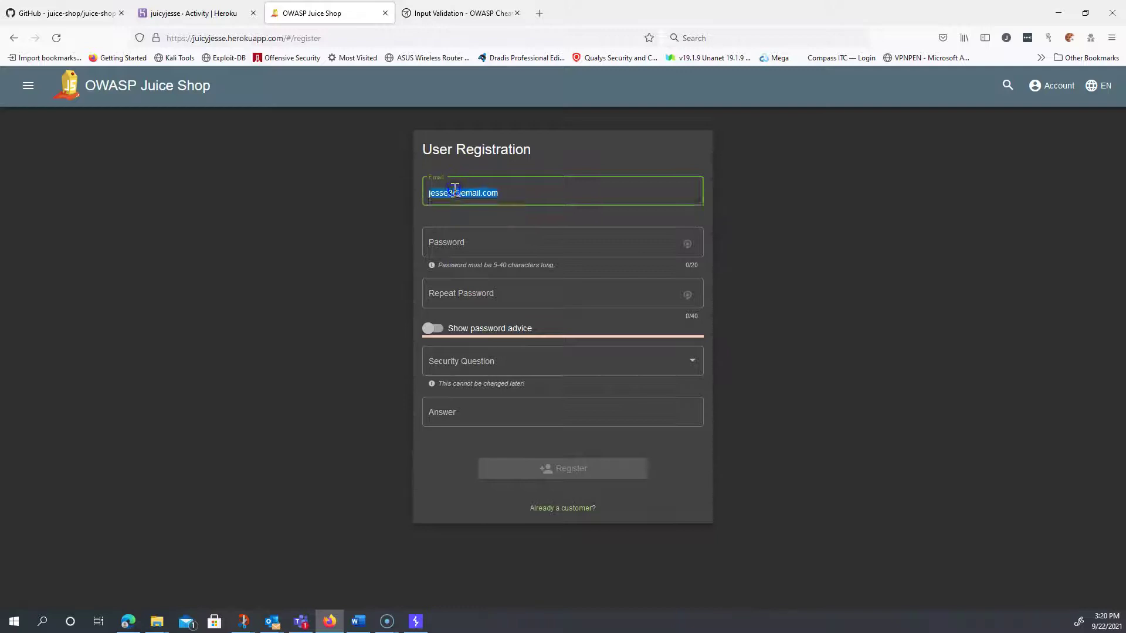
pyautogui.rightClick(455, 192)
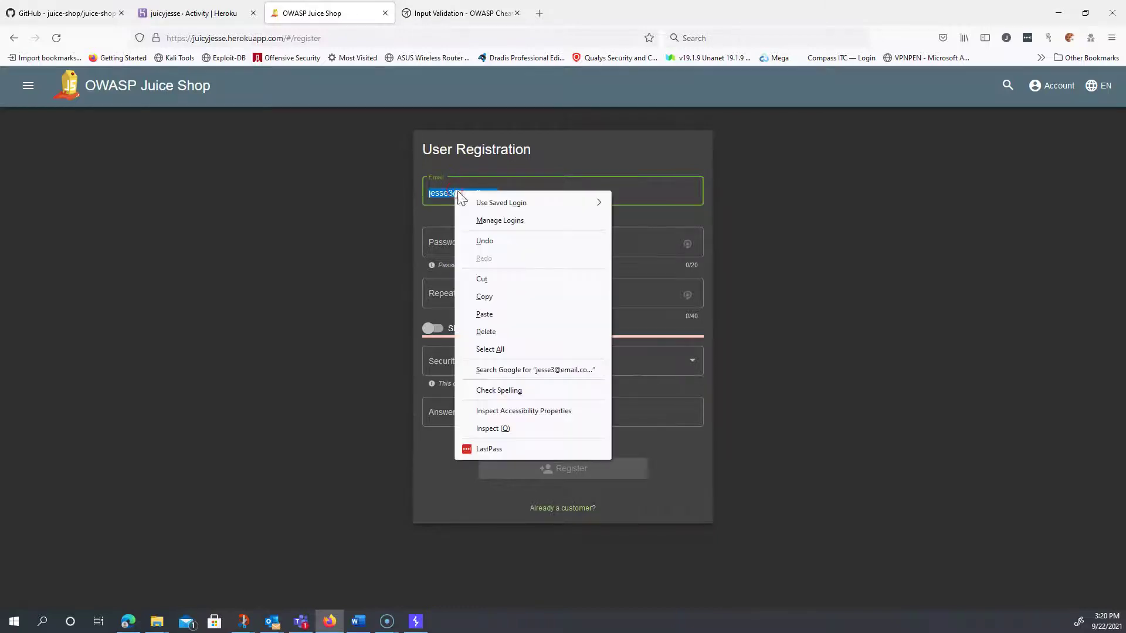
pyautogui.click(485, 296)
# - Fill in the account password and repeat it
pyautogui.click(454, 241)
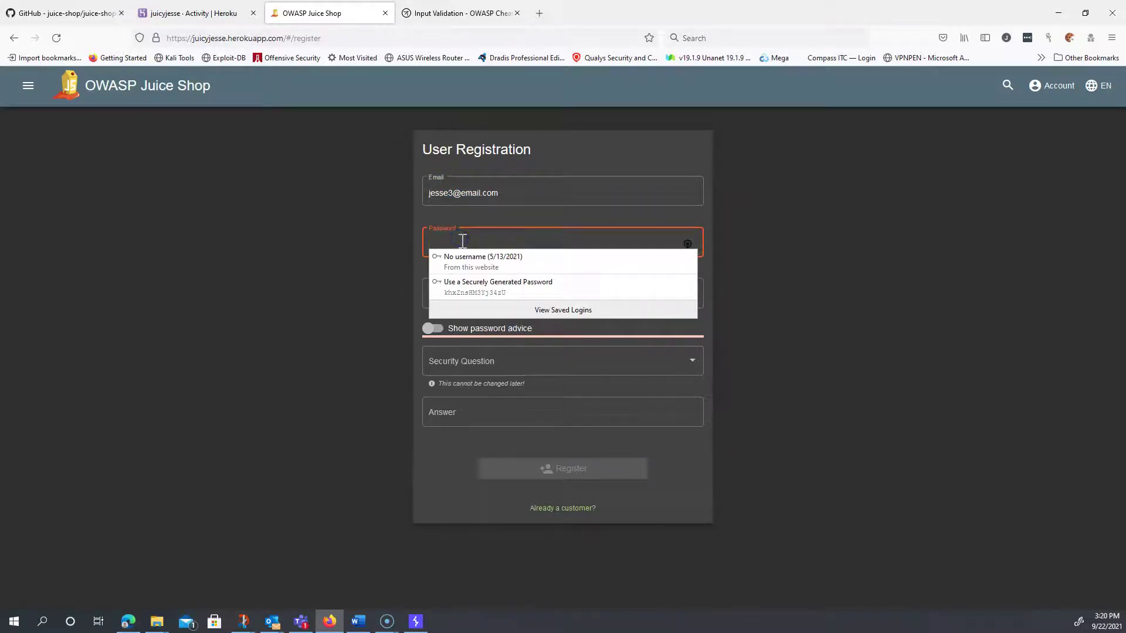
pyautogui.write('password')
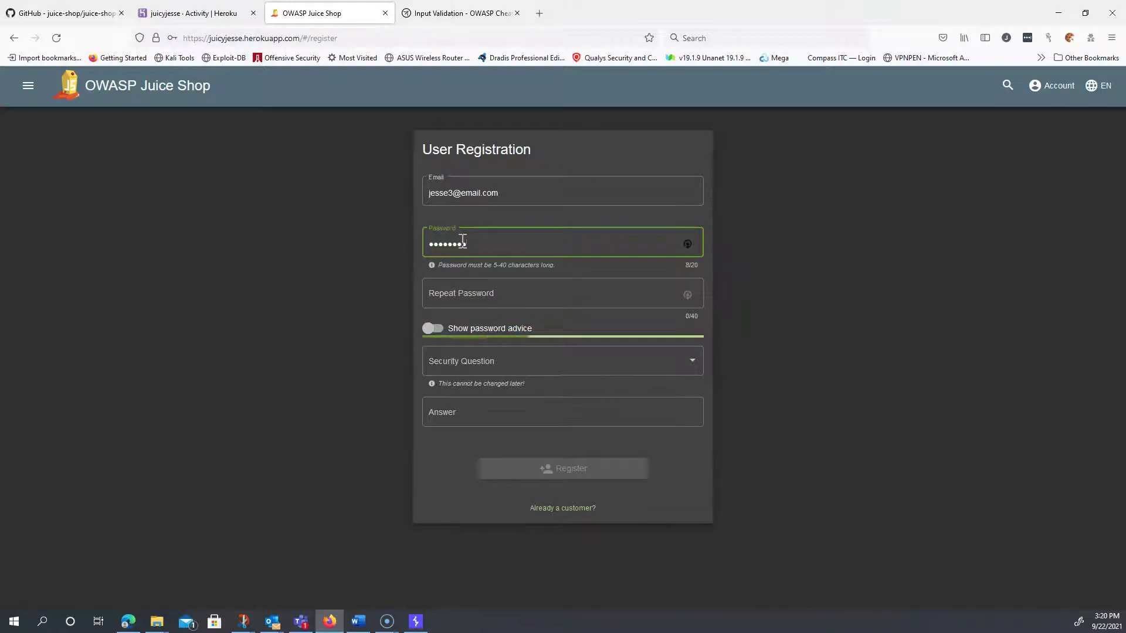
pyautogui.press('Tab')
pyautogui.write('password')
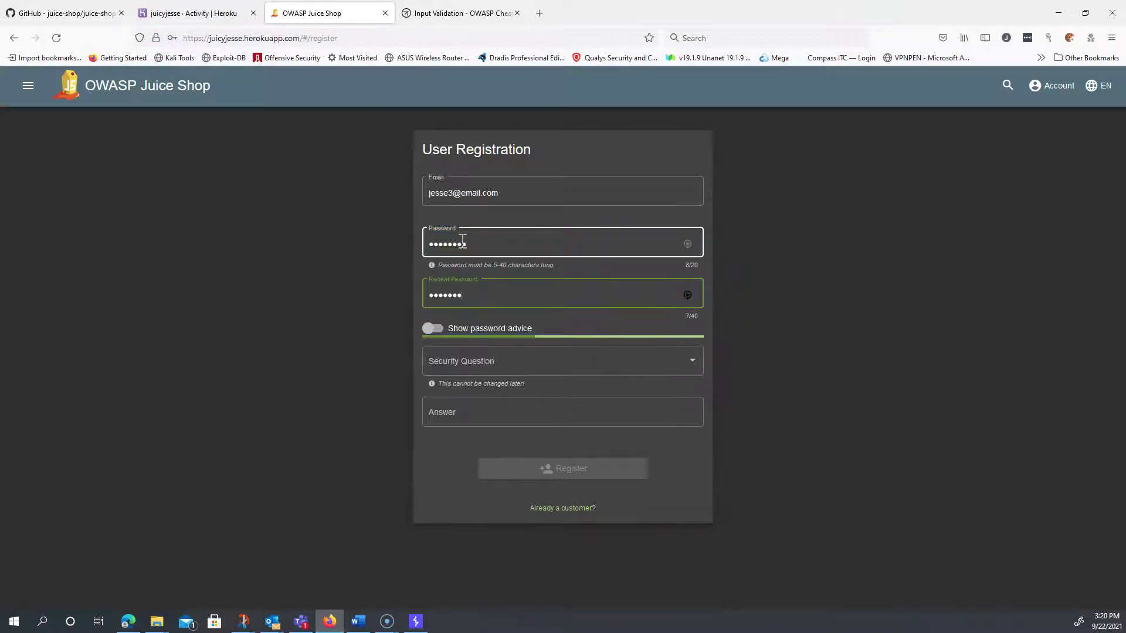
# - Choose the eldest sibling's middle name question, type an answer, and submit the registration
pyautogui.click(482, 367)
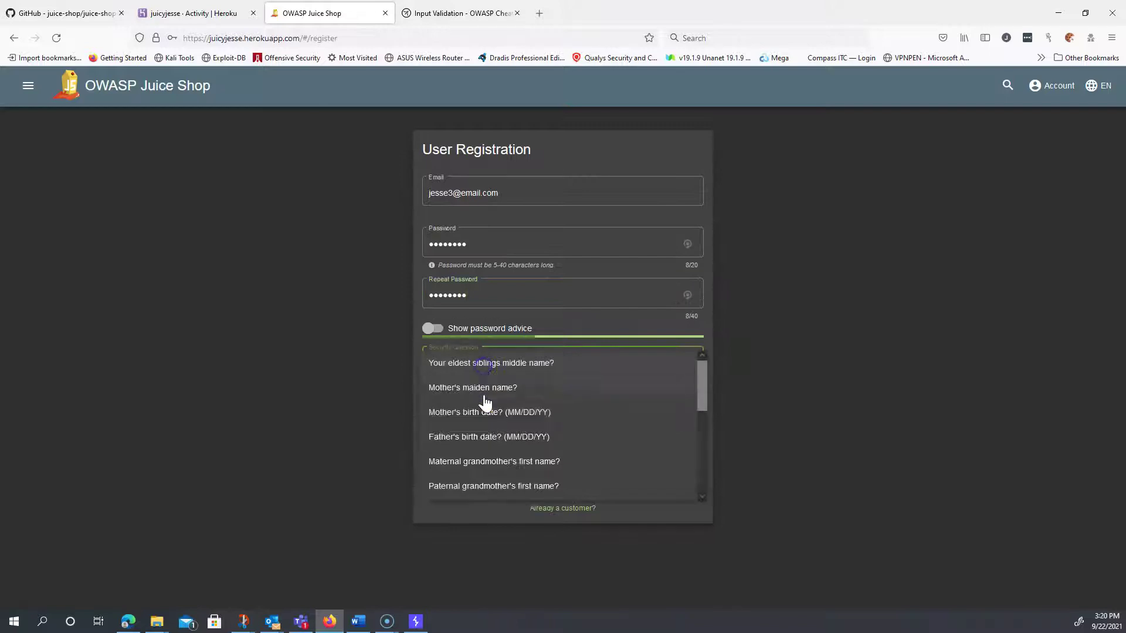
pyautogui.click(478, 369)
pyautogui.click(485, 414)
pyautogui.write('steve')
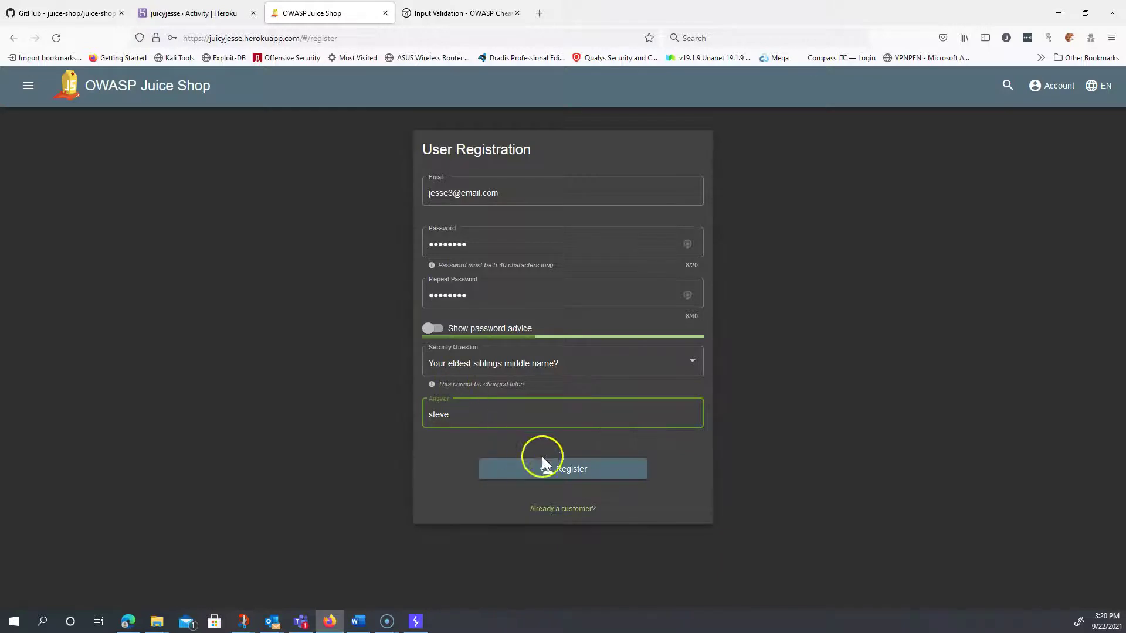
pyautogui.click(557, 471)
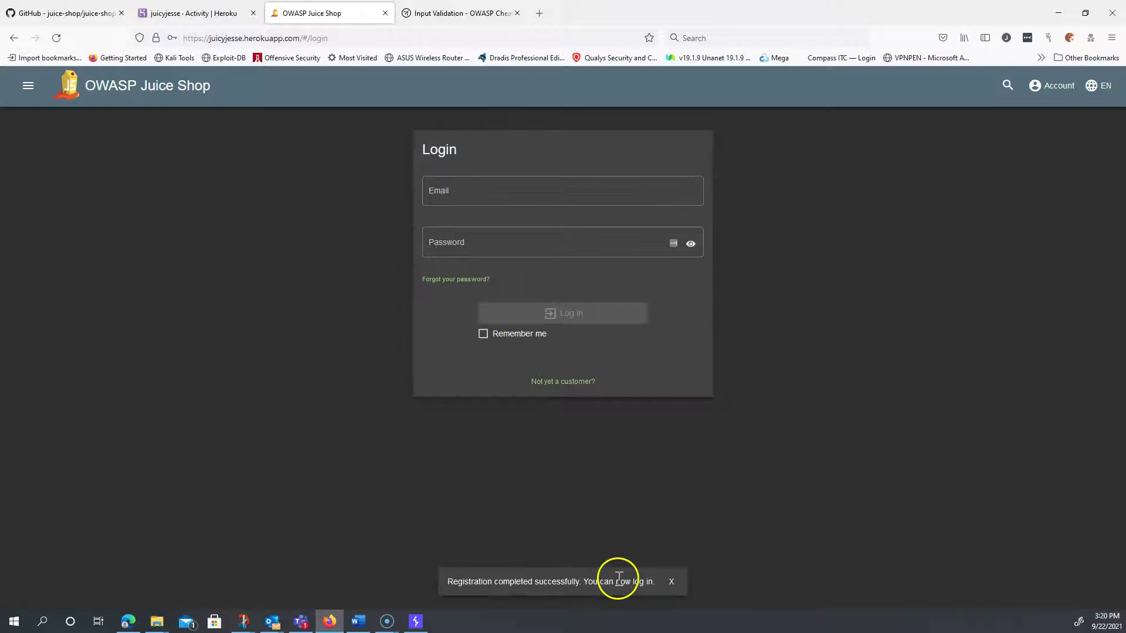
# - Log in with the newly registered e-mail address and its password
pyautogui.click(505, 189)
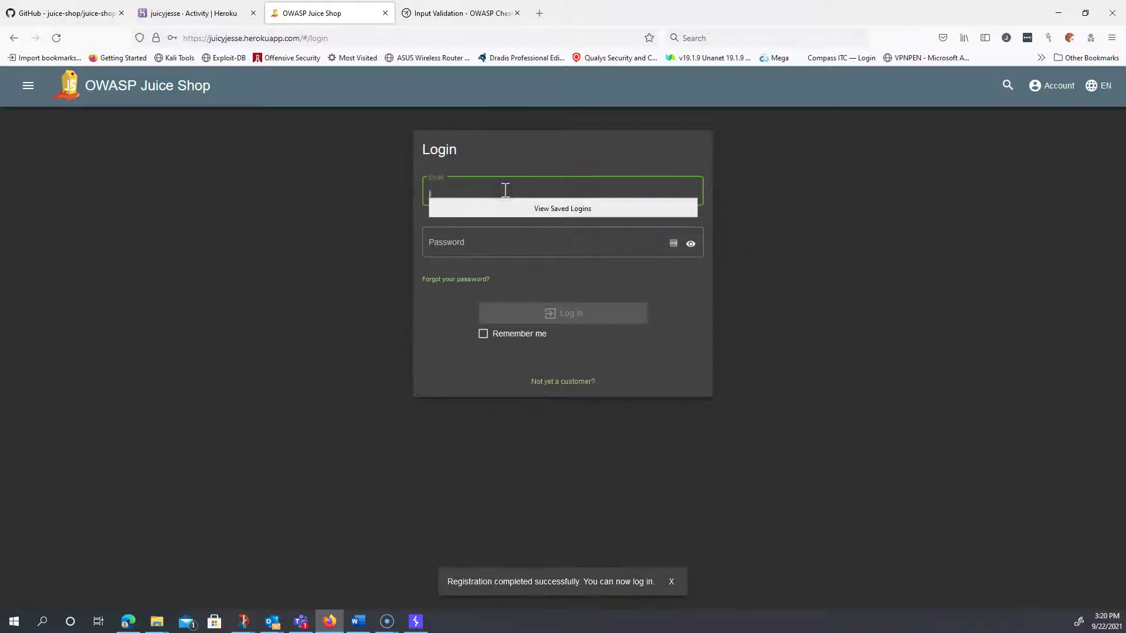
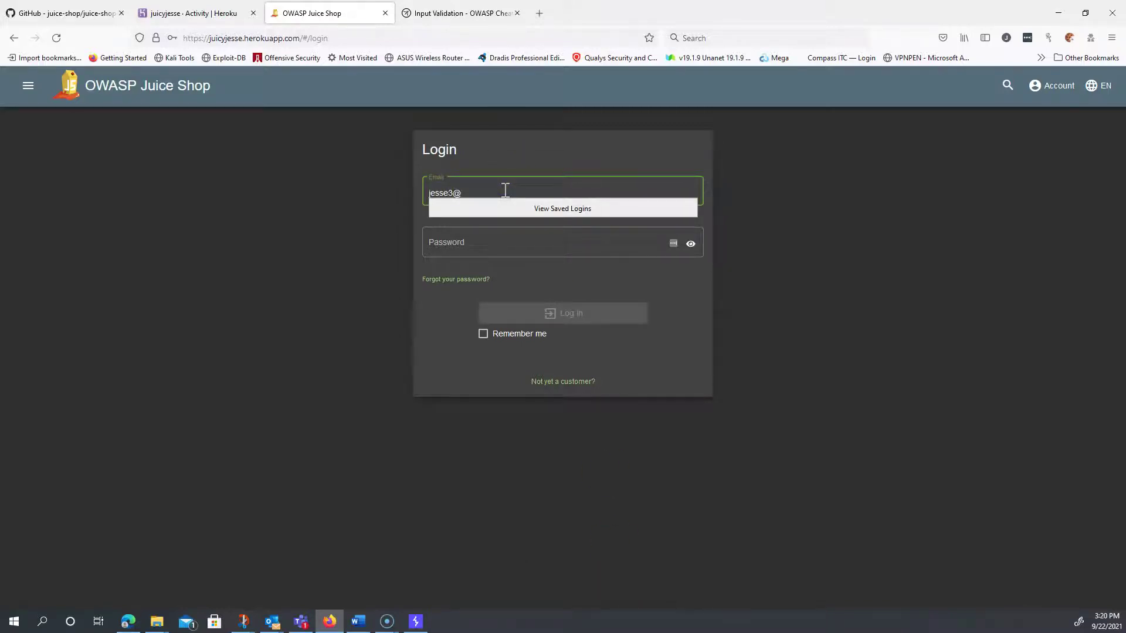
pyautogui.press('Tab')
pyautogui.write('password')
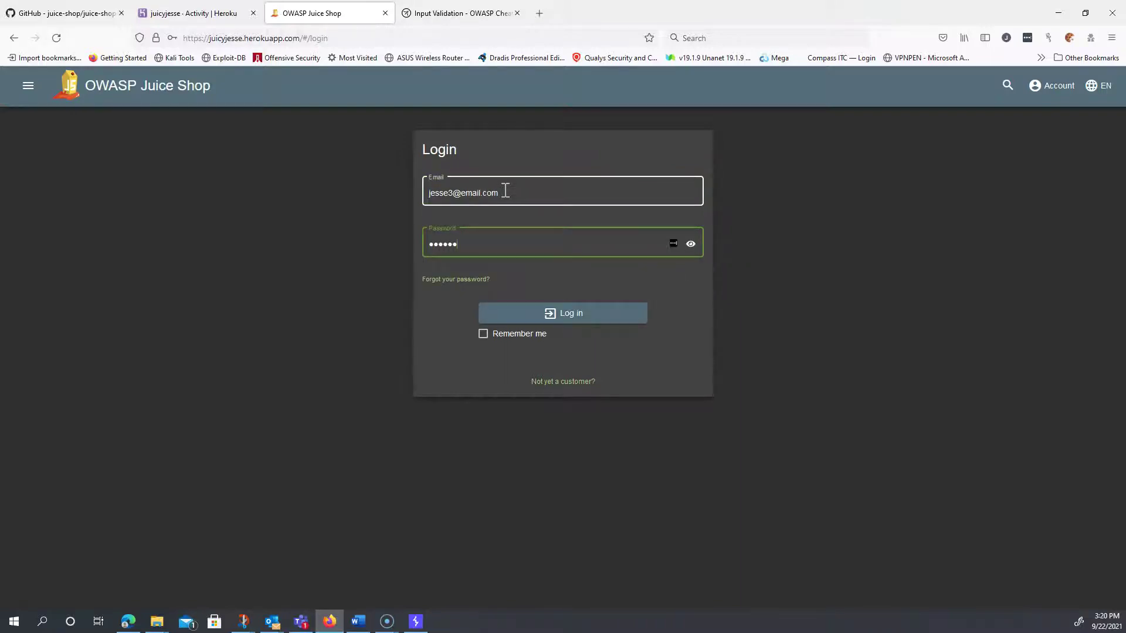
pyautogui.click(543, 317)
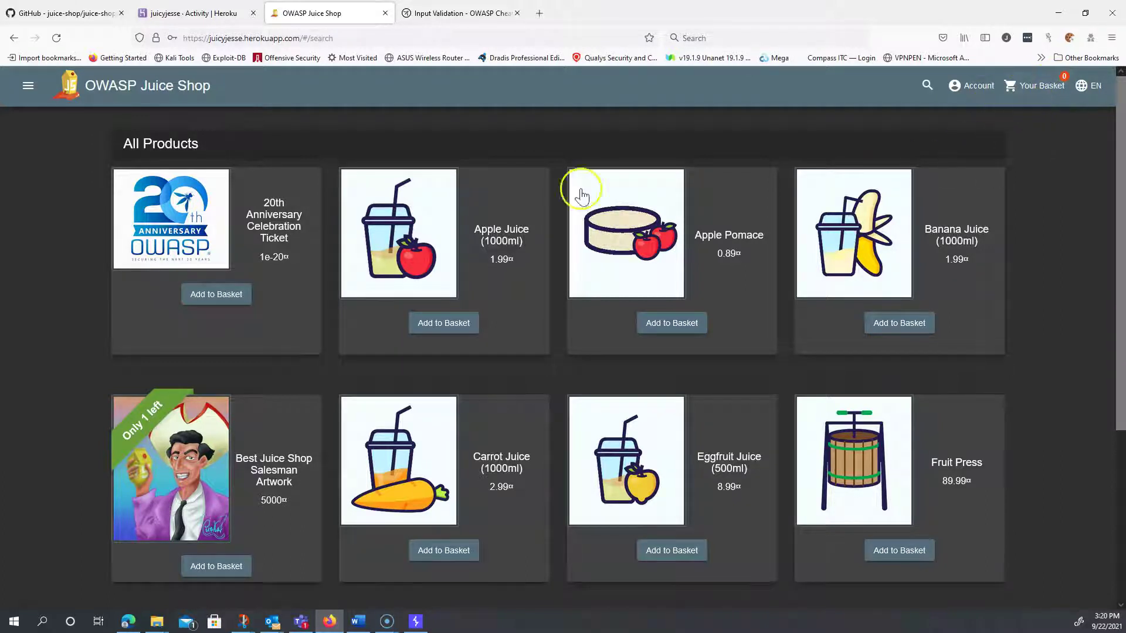
# - Open Support Chat from the side menu and type a name into the message box
pyautogui.click(29, 87)
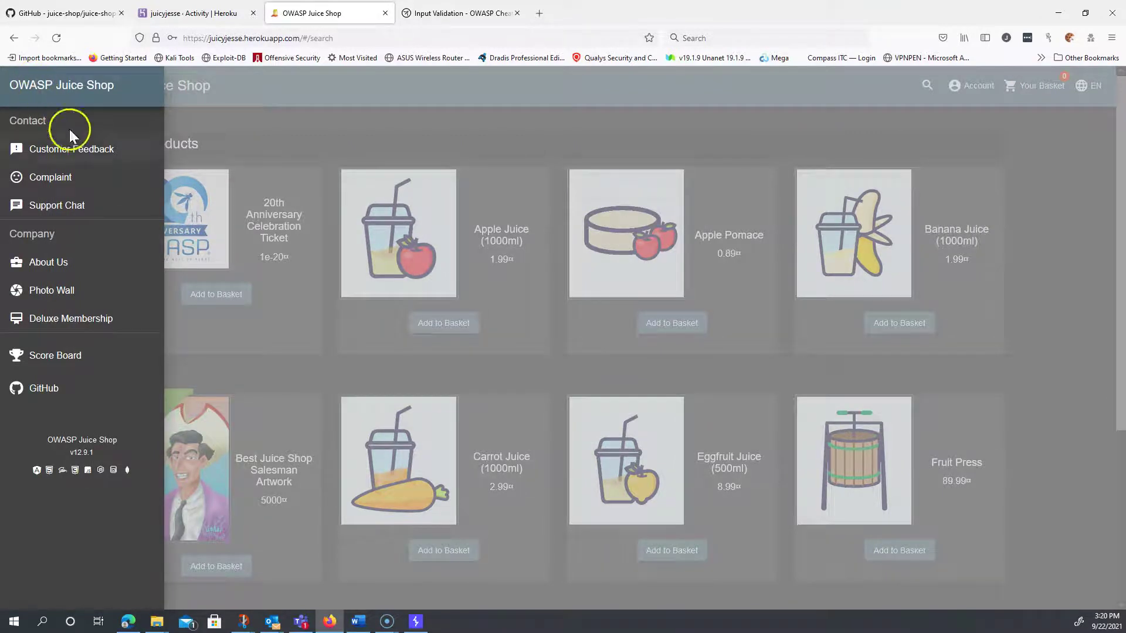
pyautogui.click(68, 209)
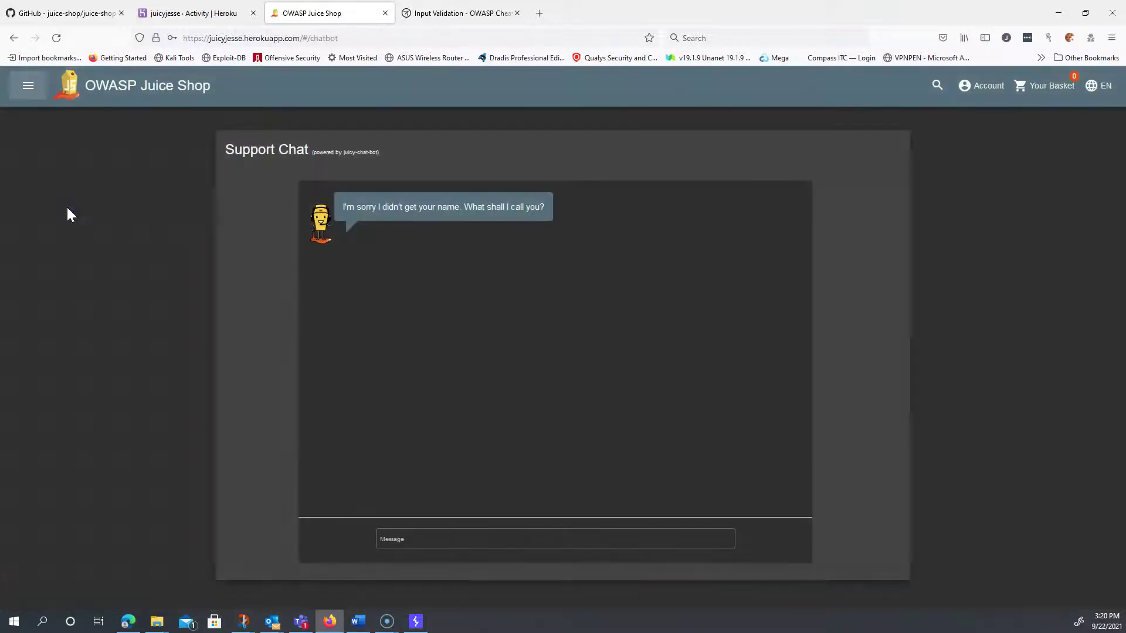
pyautogui.click(438, 539)
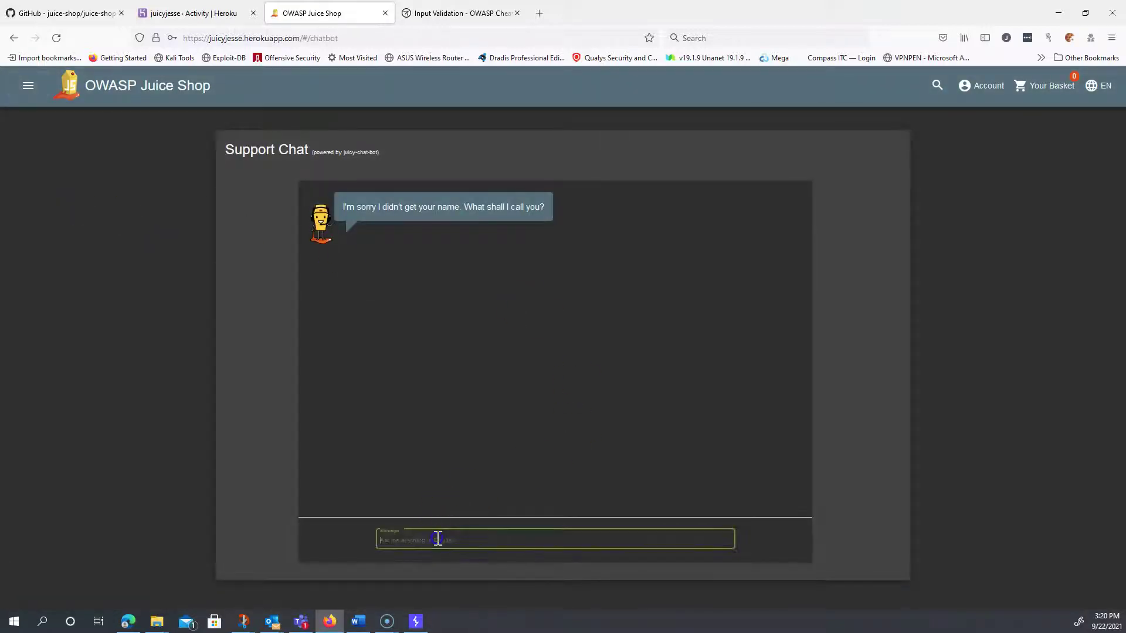
pyautogui.write('Sg')
pyautogui.write('eve')
# - Send the name to the chatbot, then zoom the browser page to 150%
pyautogui.press('Return')
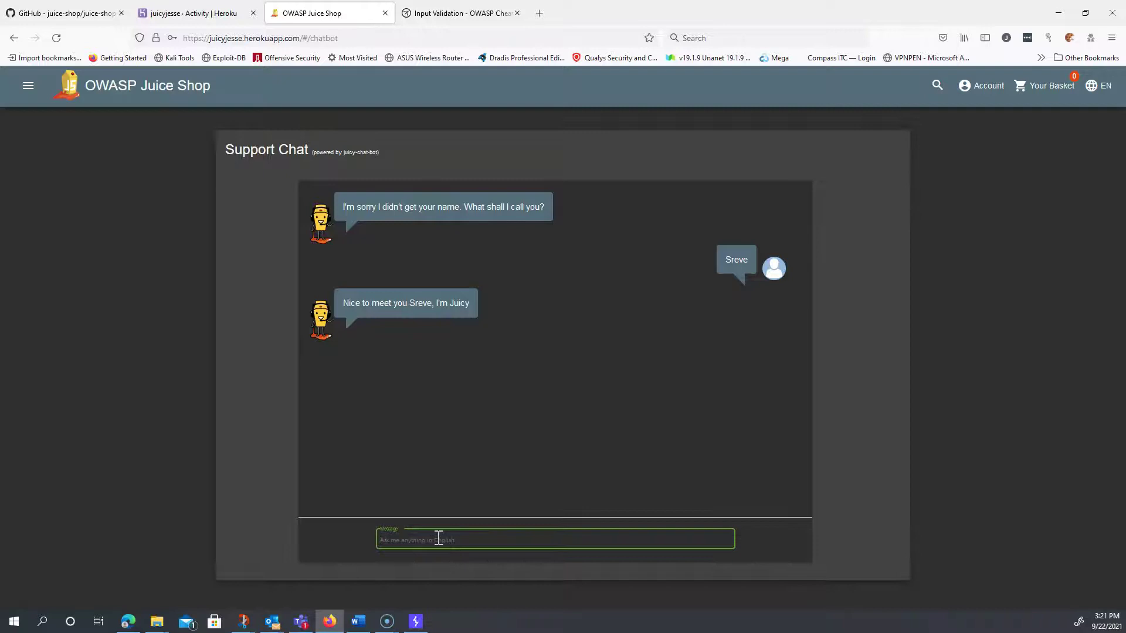
pyautogui.click(1112, 38)
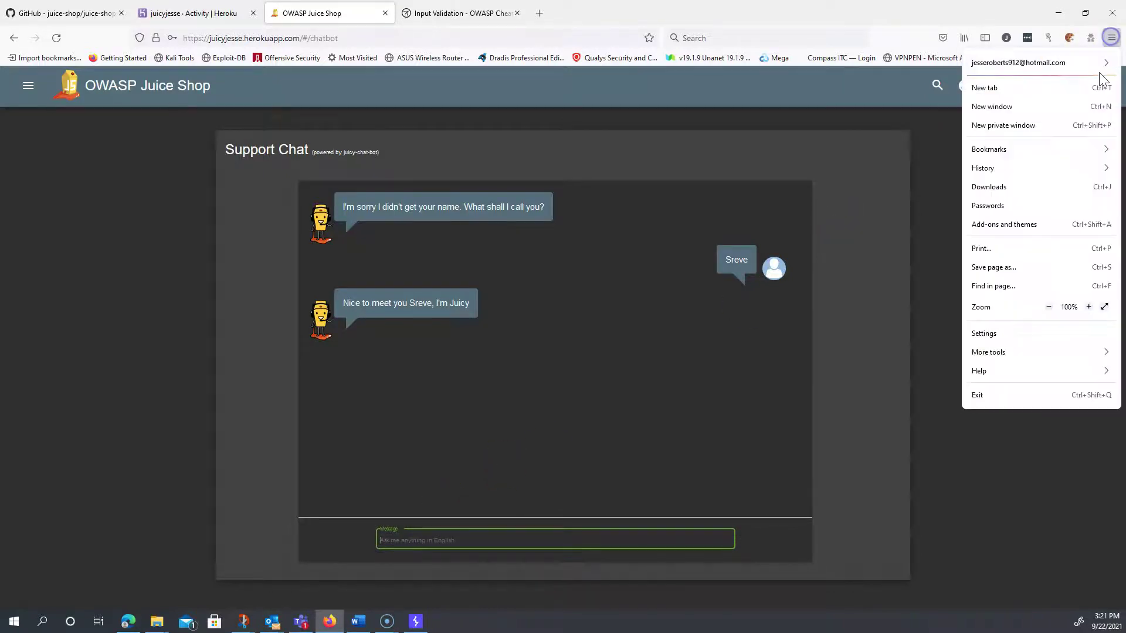
pyautogui.click(1088, 306)
pyautogui.click(1089, 306)
pyautogui.click(1089, 307)
pyautogui.click(1088, 306)
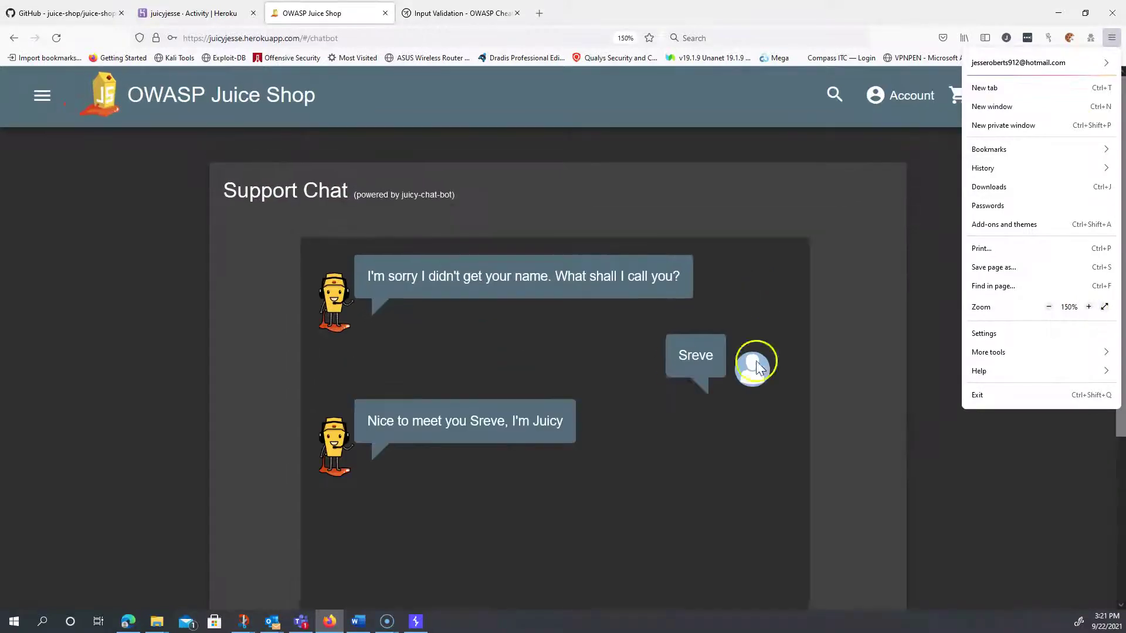
pyautogui.scroll(-4, 692, 358)
pyautogui.click(498, 551)
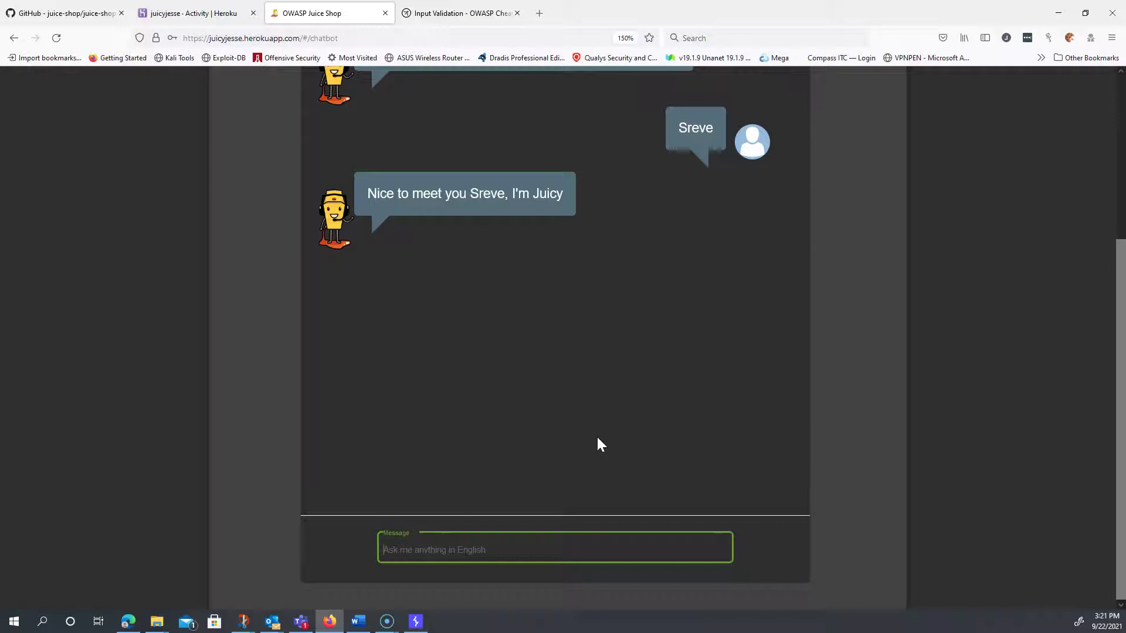
# - Send 'coupon' to the chatbot twice
pyautogui.write('coupon')
pyautogui.press('Return')
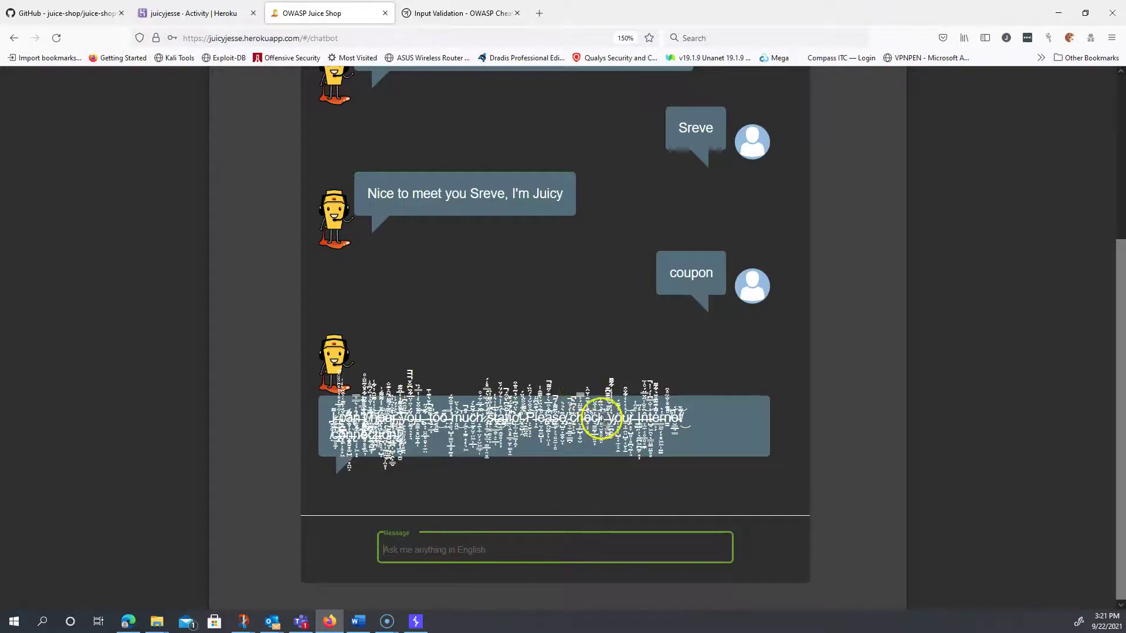
pyautogui.tripleClick(599, 415)
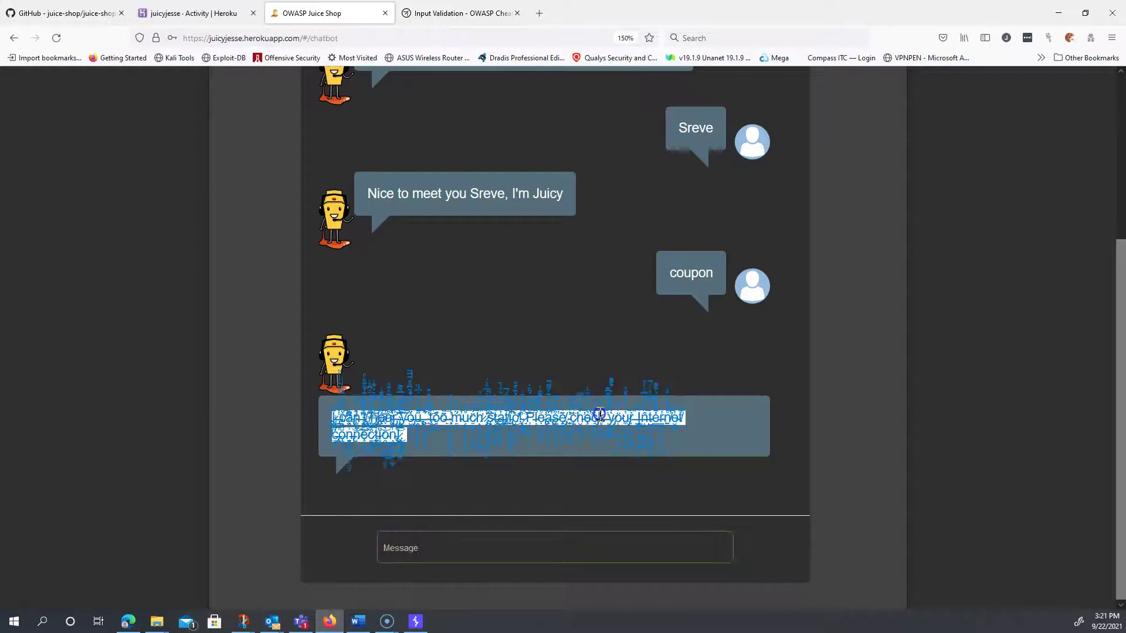
pyautogui.click(606, 433)
pyautogui.click(434, 548)
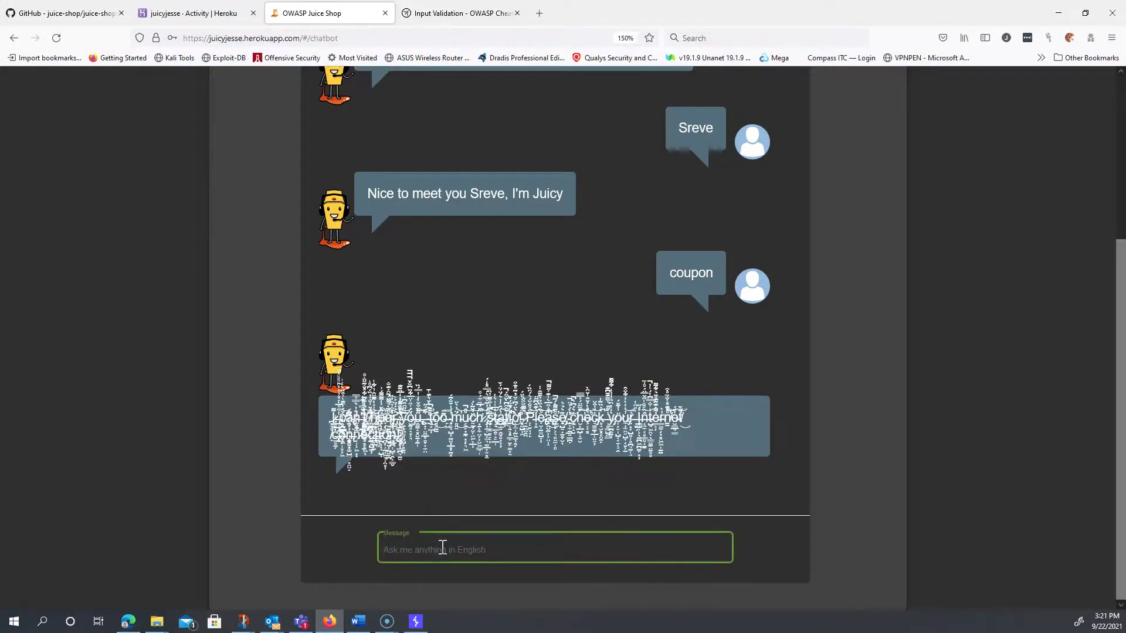
pyautogui.write('coupon')
pyautogui.press('Return')
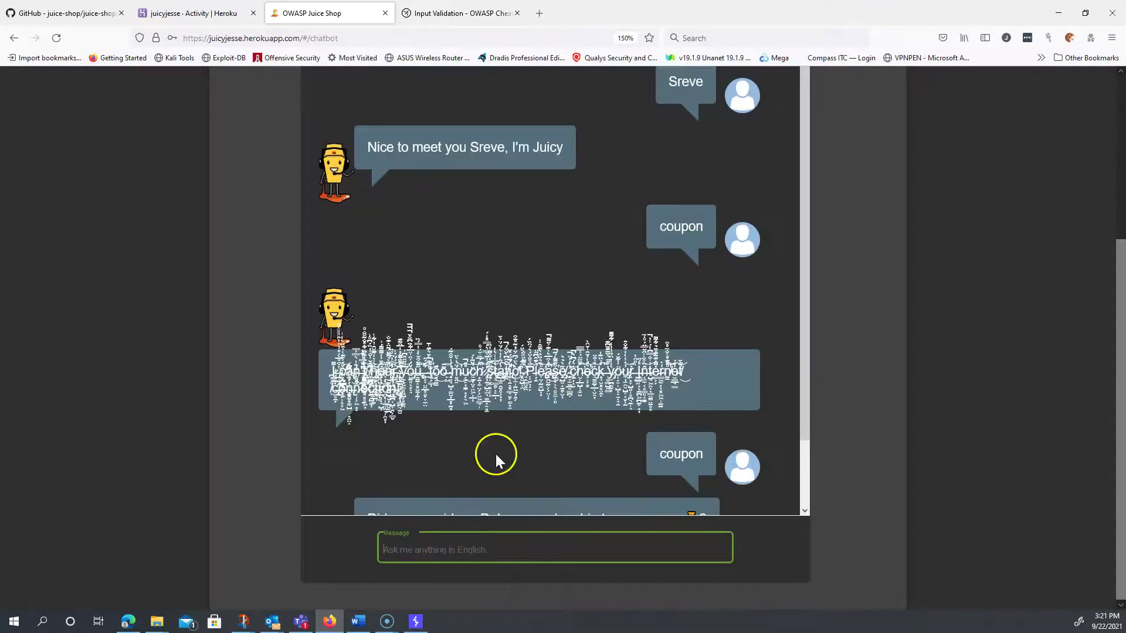
pyautogui.scroll(-2, 524, 450)
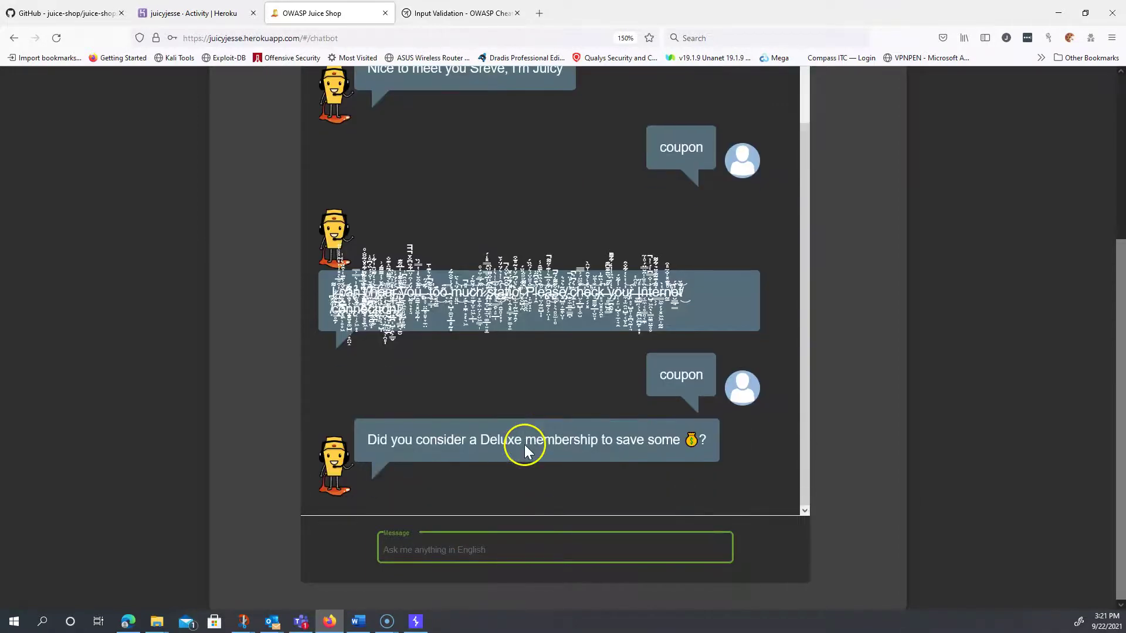
# - Select 'coupon' in the chat and delete a mistakenly typed e-mail from the message box
pyautogui.doubleClick(668, 376)
pyautogui.click(448, 545)
pyautogui.moveTo(461, 548); pyautogui.dragTo(319, 545)
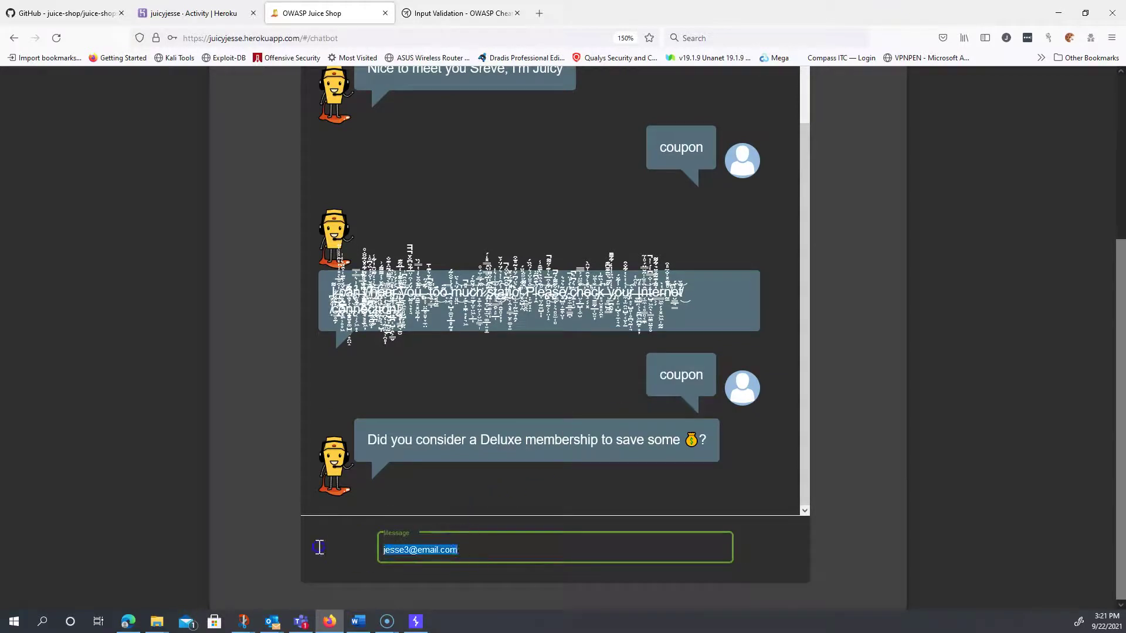
pyautogui.press('BackSpace')
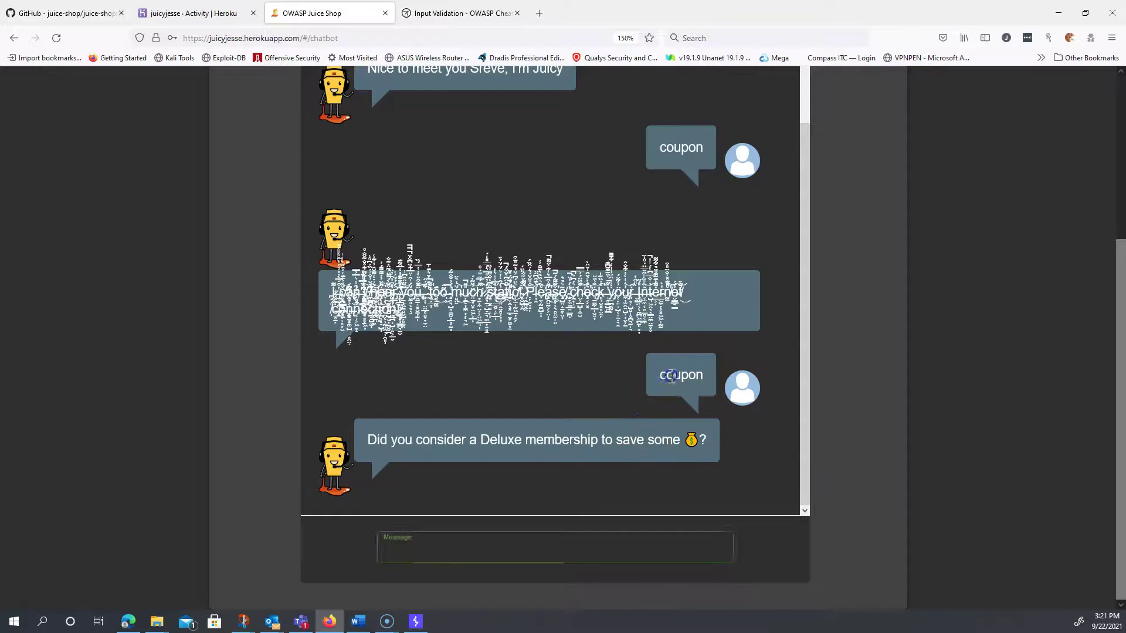
# - Copy the word 'coupon' from the chat and paste-send it to the bot
pyautogui.doubleClick(671, 370)
pyautogui.rightClick(672, 378)
pyautogui.click(687, 390)
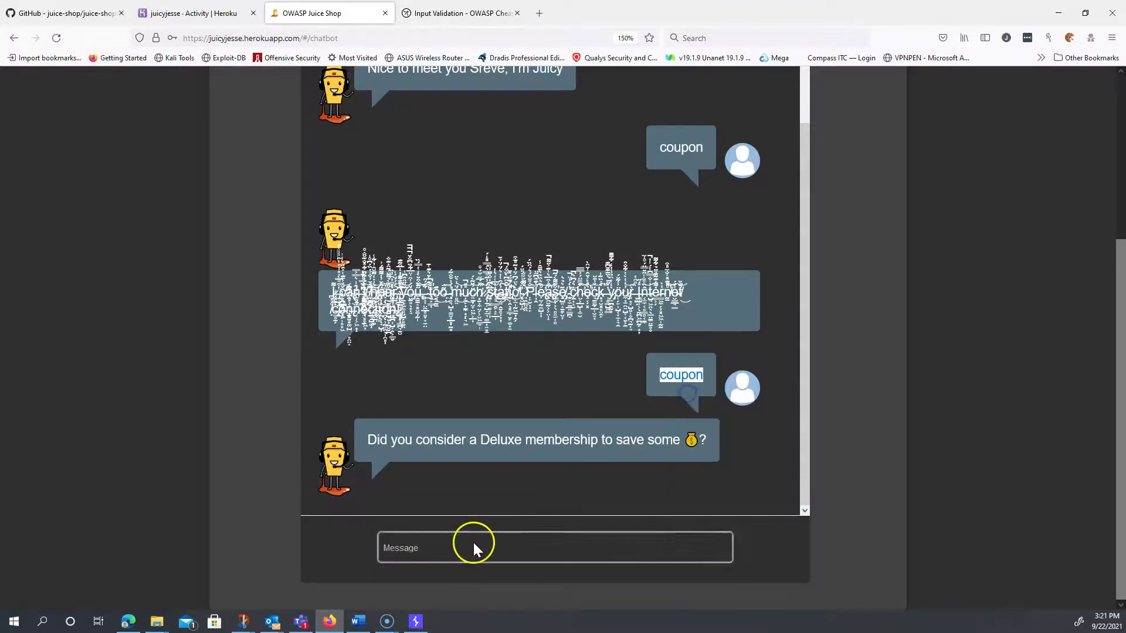
pyautogui.click(473, 543)
pyautogui.rightClick(475, 539)
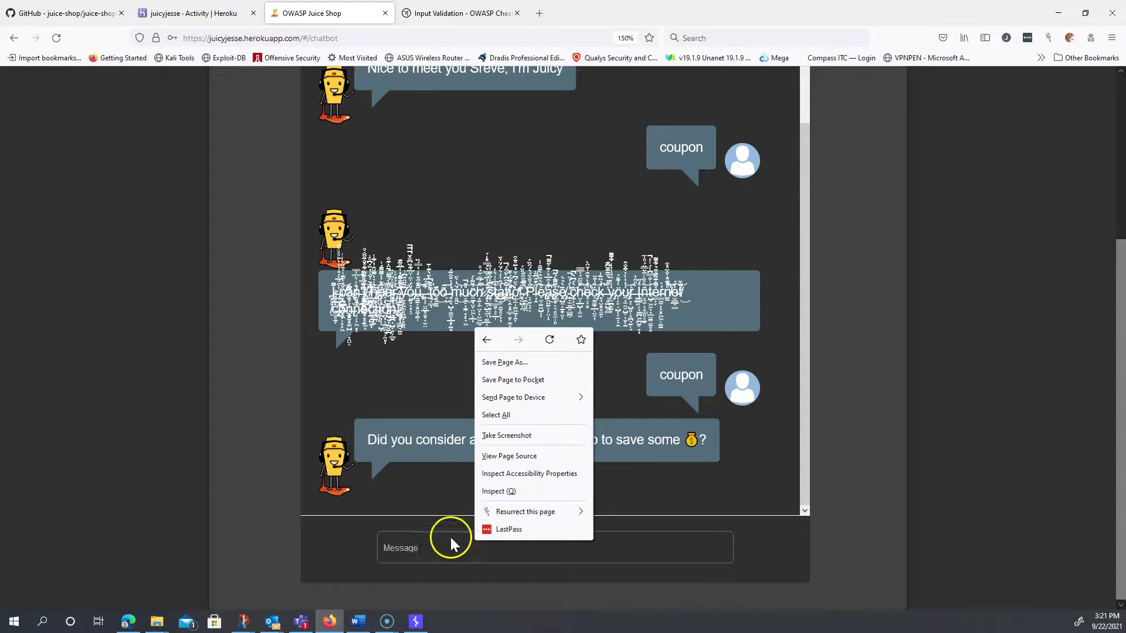
pyautogui.click(449, 537)
pyautogui.hotkey('ctrl', 'v')
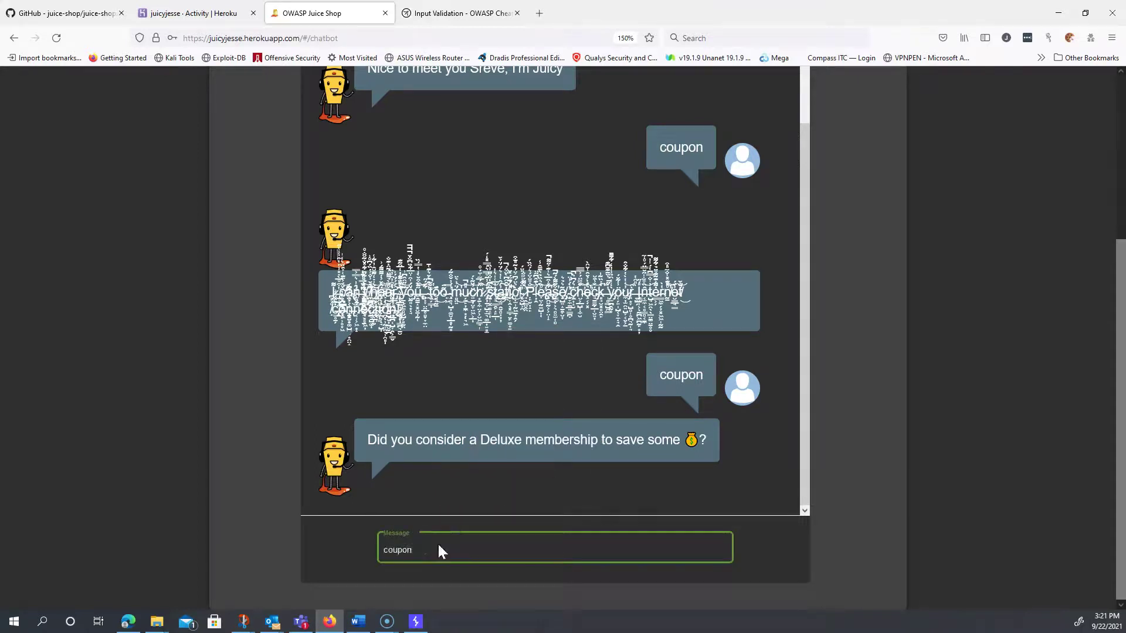
pyautogui.press('Return')
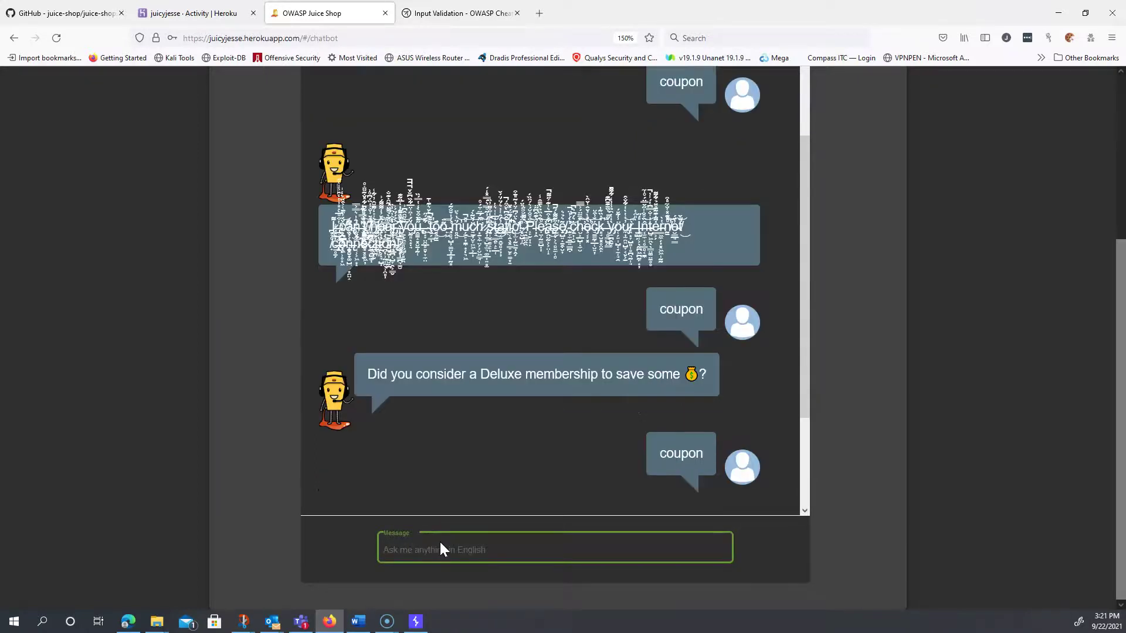
# - Paste and send 'coupon' three more times until the bot gives a 10% coupon code
pyautogui.click(455, 547)
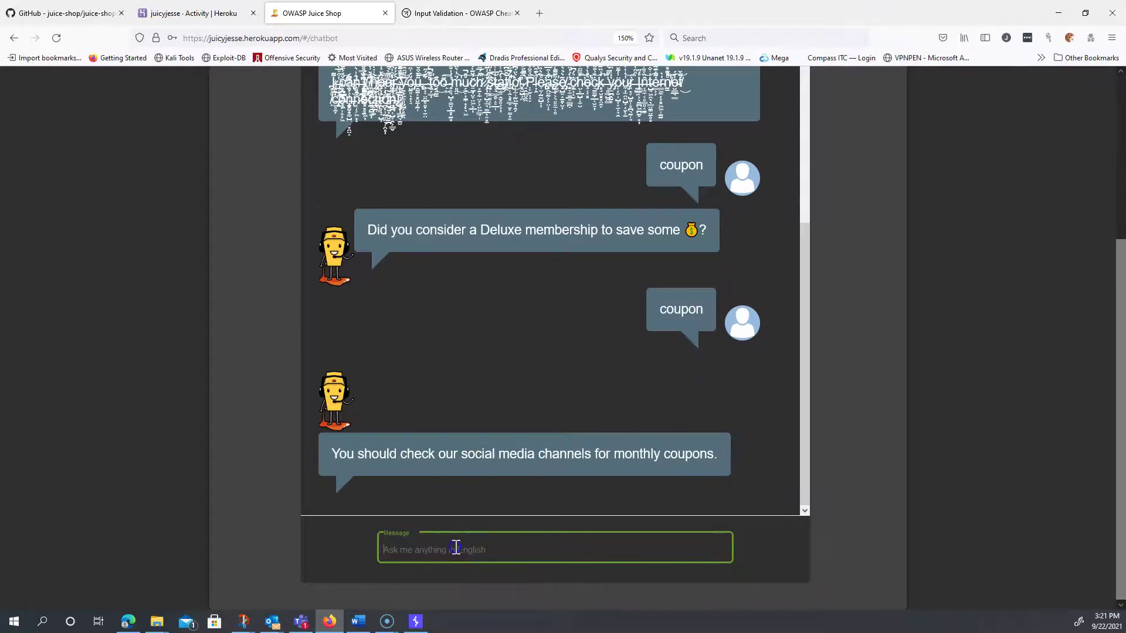
pyautogui.hotkey('ctrl', 'v')
pyautogui.press('Return')
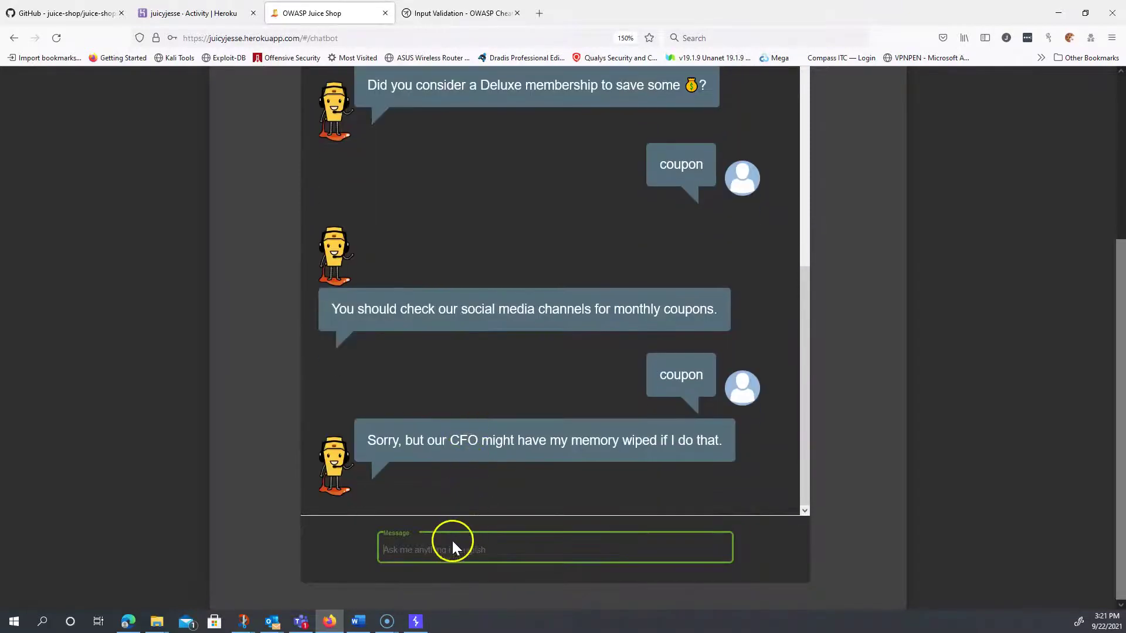
pyautogui.hotkey('ctrl', 'v')
pyautogui.press('Return')
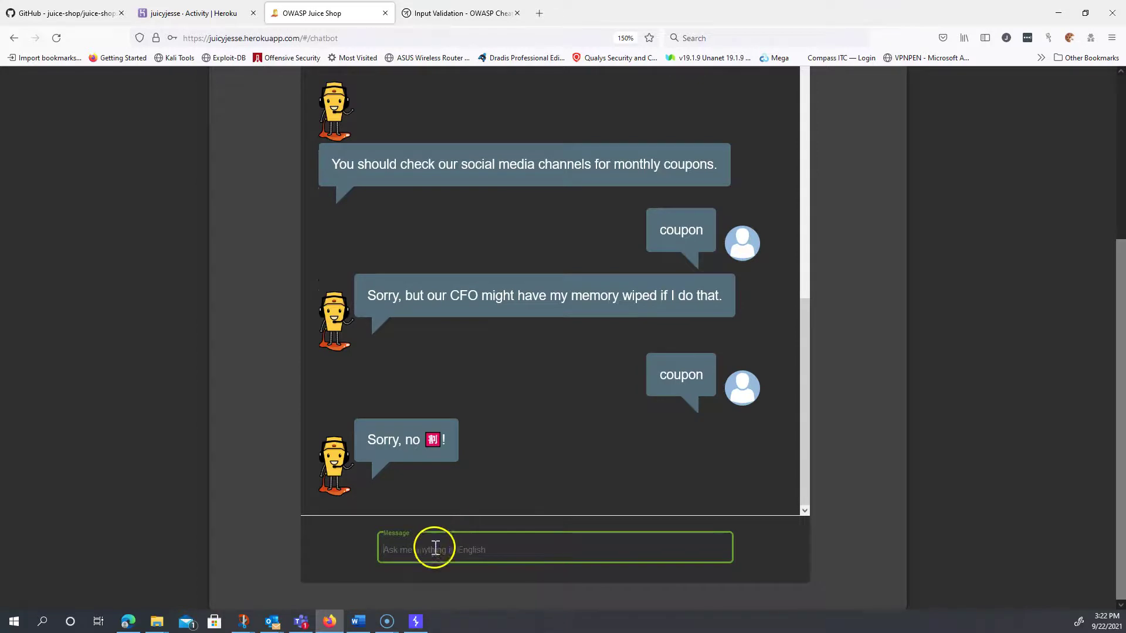
pyautogui.hotkey('ctrl', 'v')
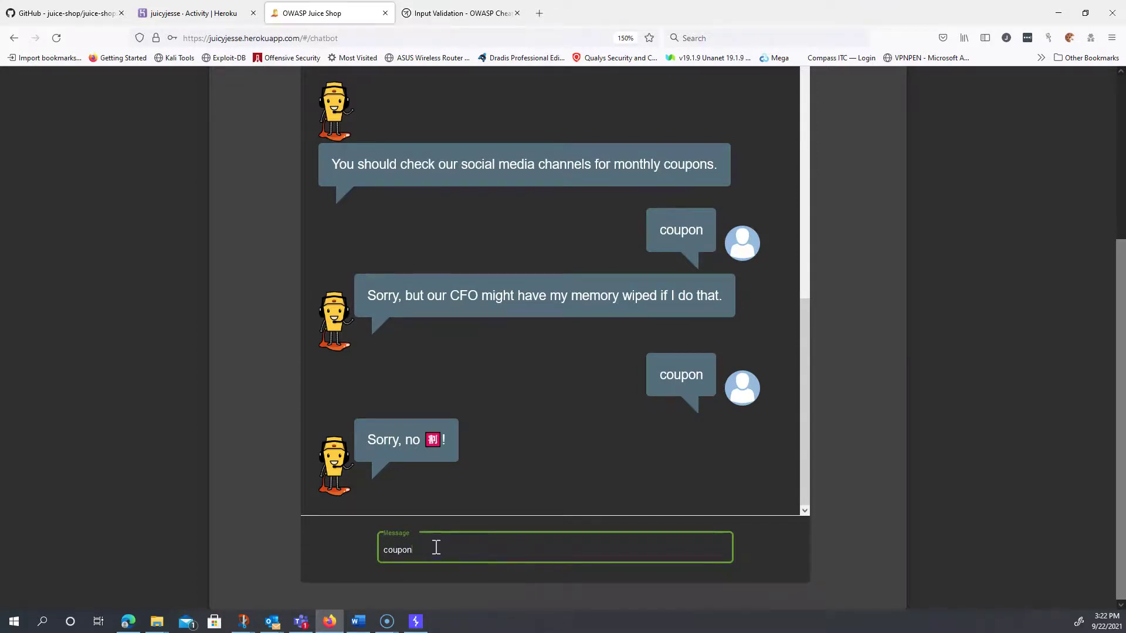
pyautogui.press('Return')
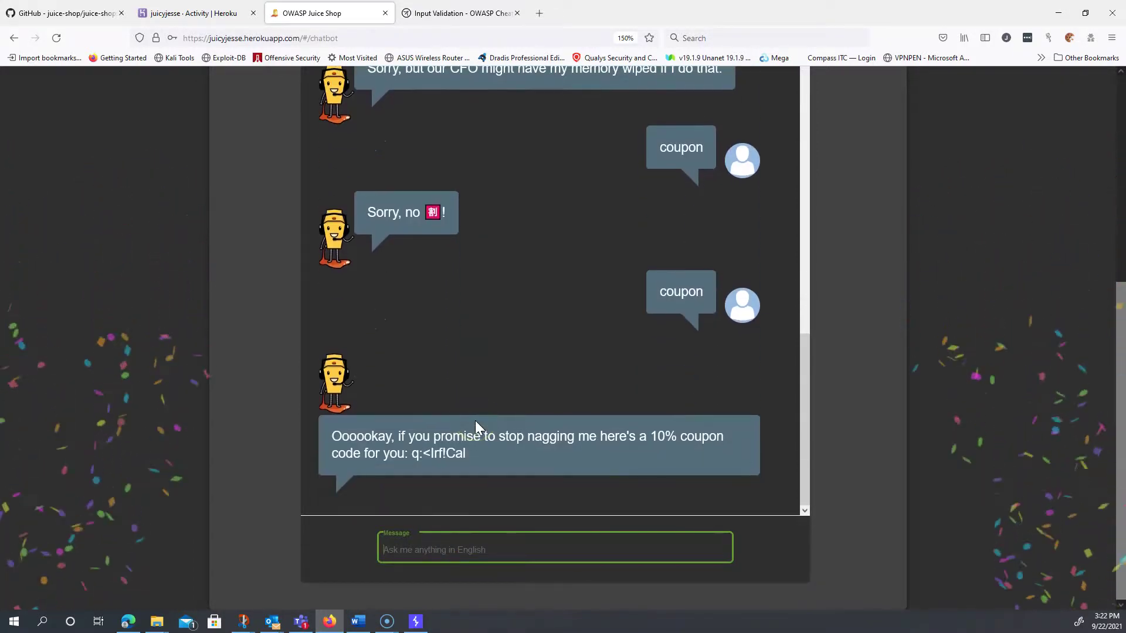
pyautogui.click(484, 453)
pyautogui.click(601, 445)
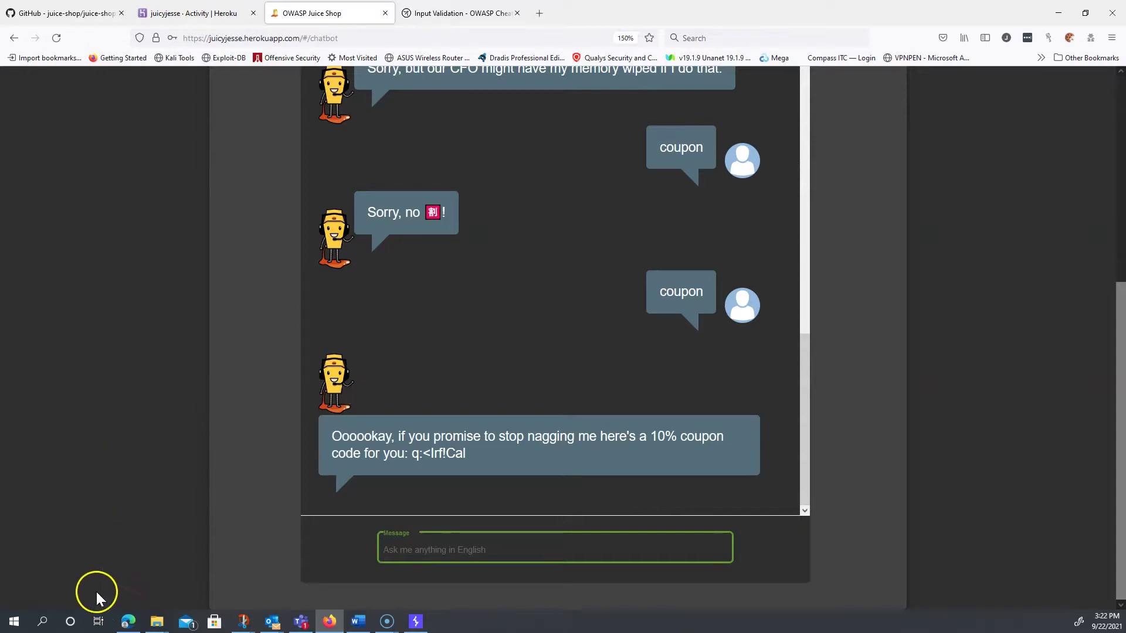
# - Return to the browser, open Score Board from the side menu, and scroll to Bully Chatbot's solved badge
pyautogui.click(28, 602)
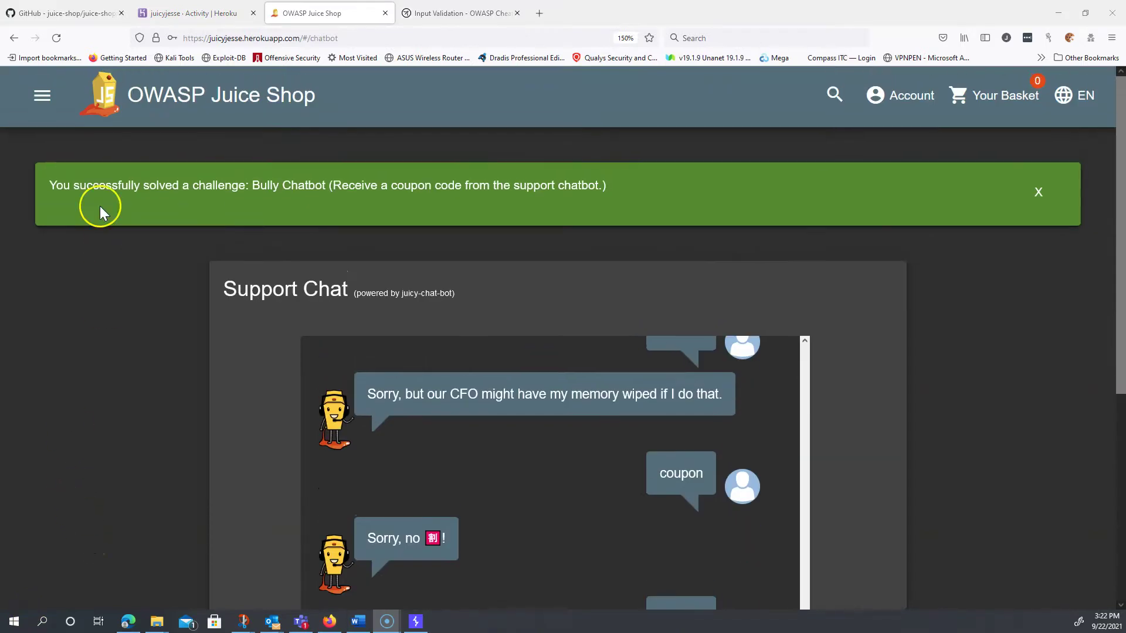
pyautogui.click(30, 95)
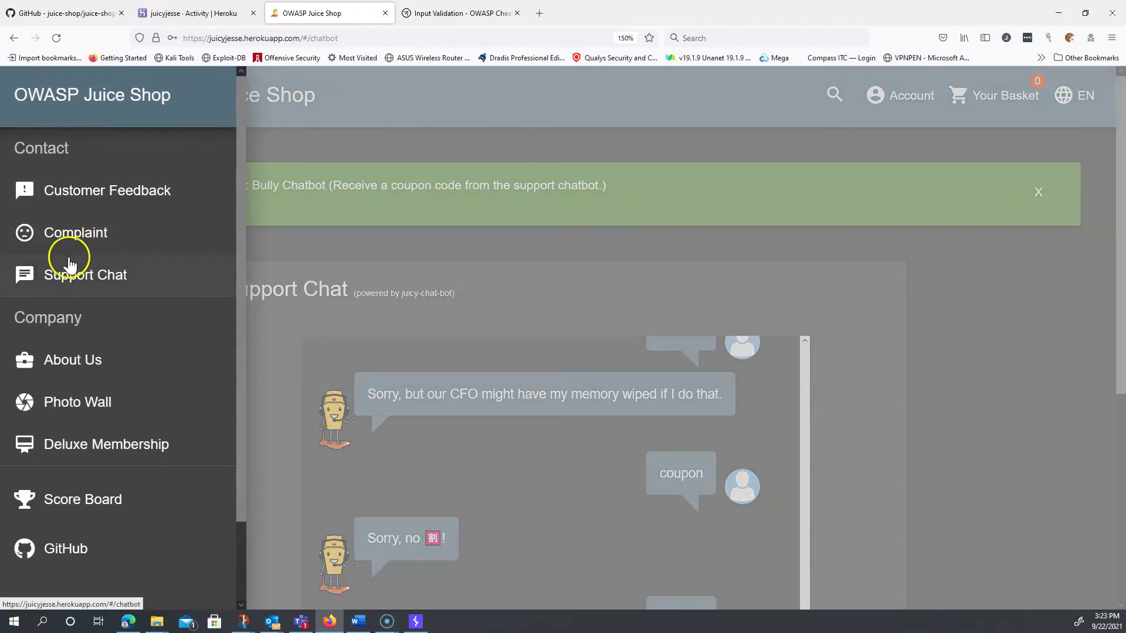
pyautogui.click(106, 505)
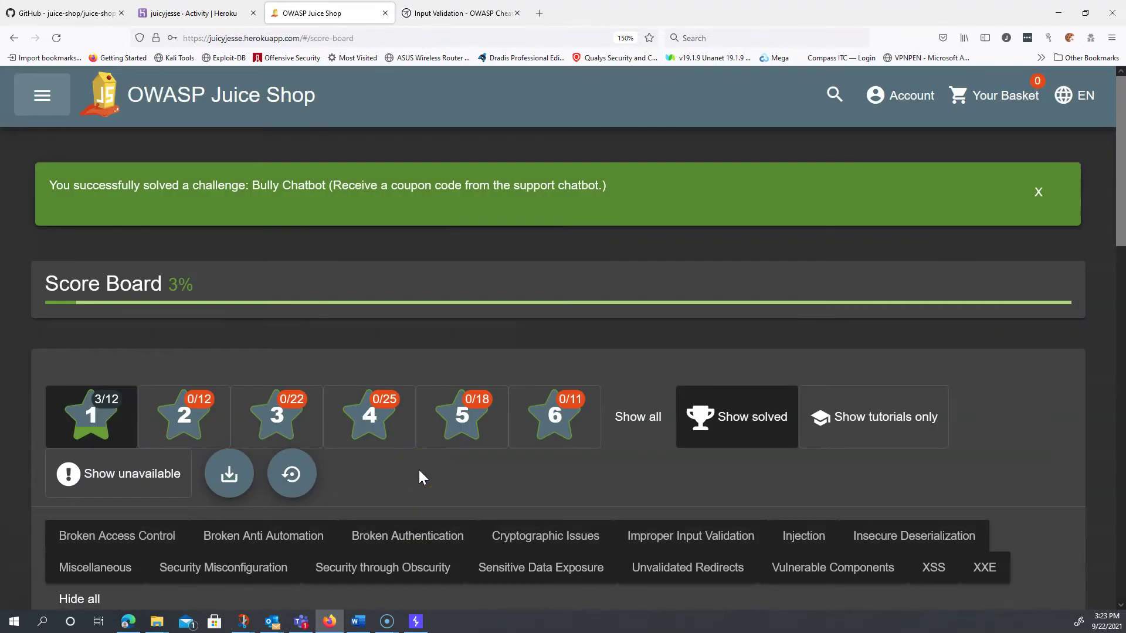
pyautogui.scroll(-8, 419, 469)
pyautogui.scroll(-3, 419, 470)
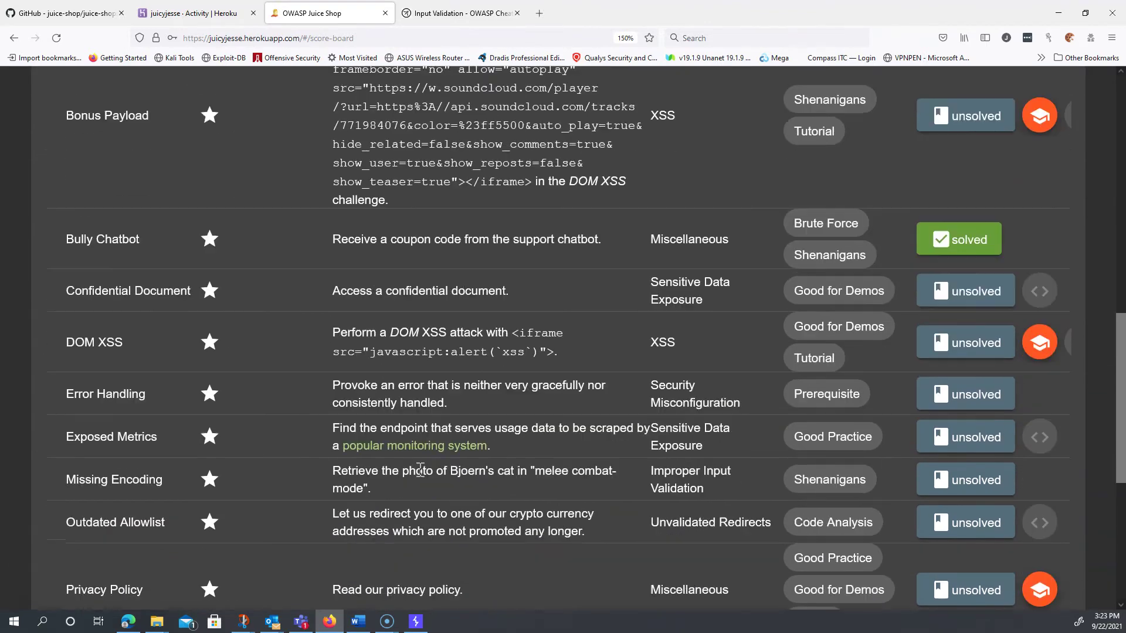